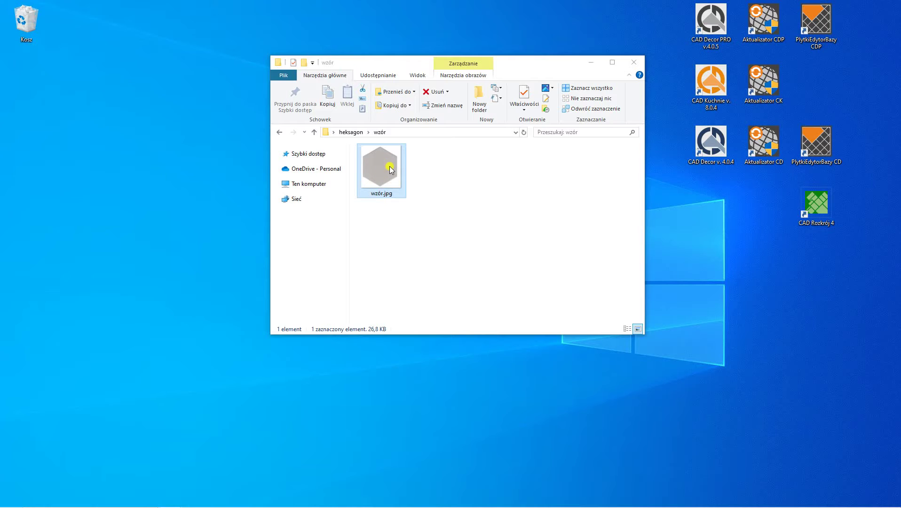
Step: Open wzór.jpg from File Explorer in Paint using its Edytuj context-menu command
right_click(383, 164)
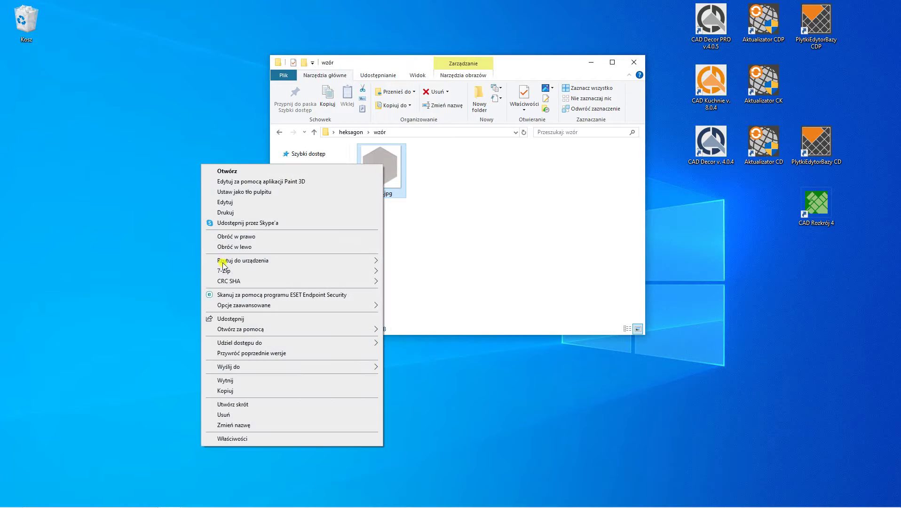
click(236, 201)
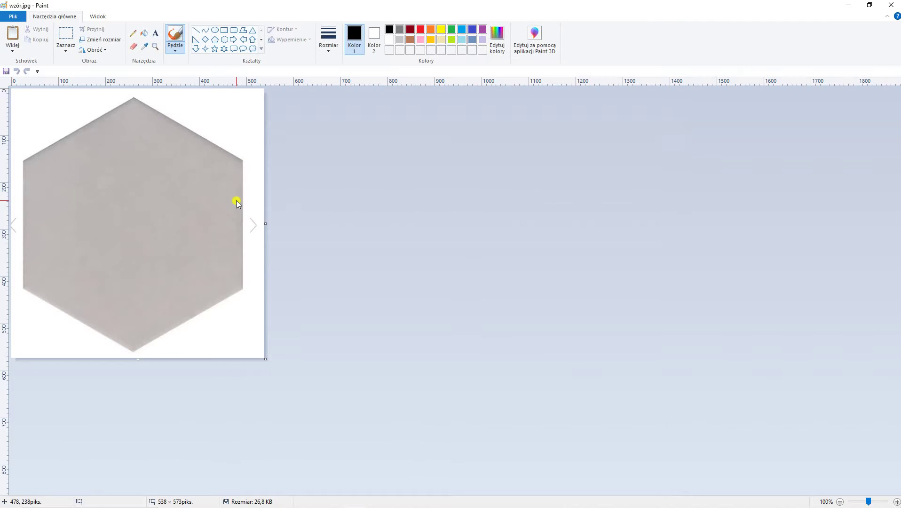
Step: Rotate the hexagon image 90° right and shift it slightly up and left
click(95, 49)
click(115, 62)
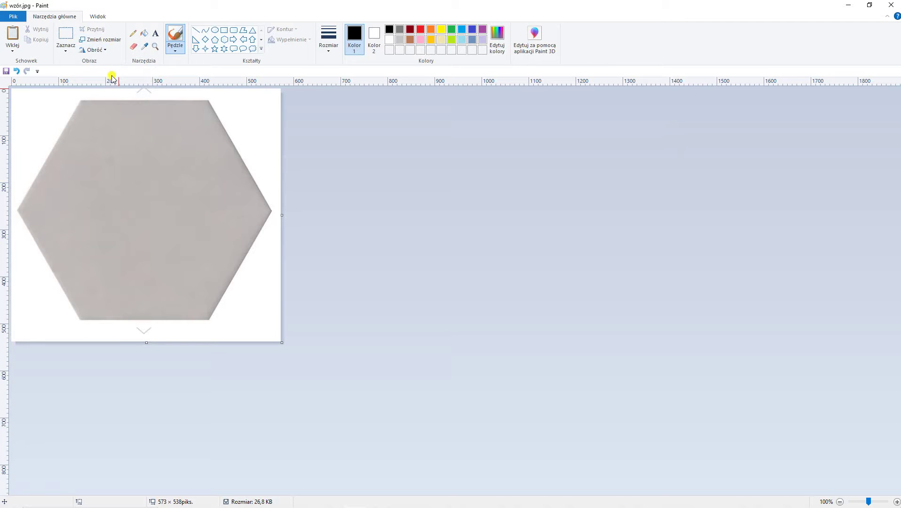
click(66, 47)
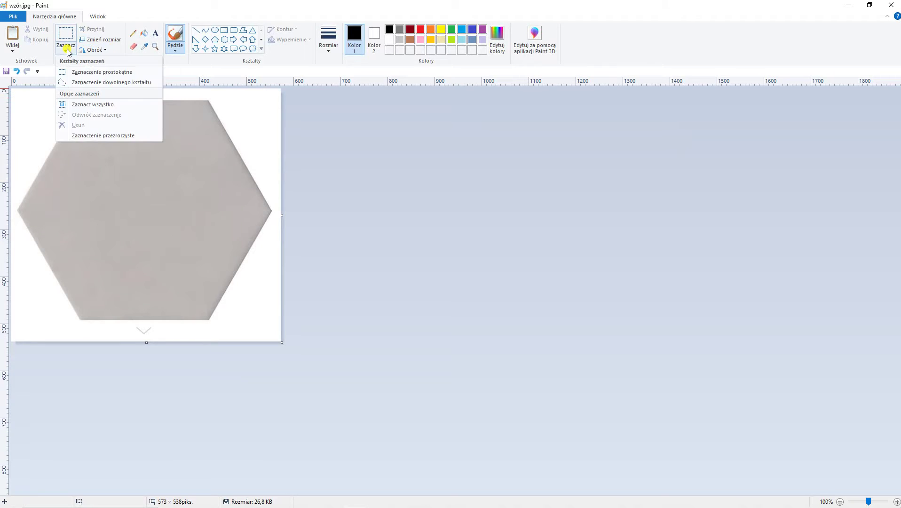
click(83, 103)
drag(130, 225, 124, 212)
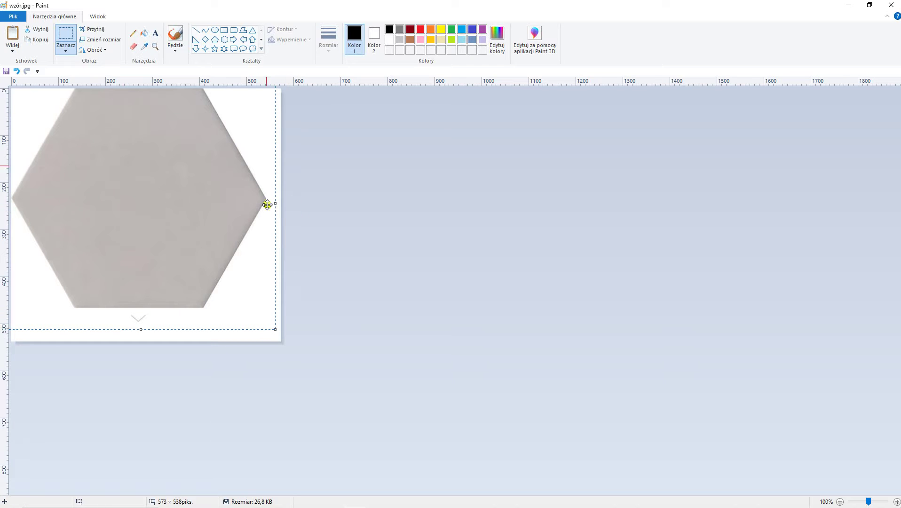
Step: Crop the image to a rectangle around the hexagon, giving 544 × 467 px
click(68, 41)
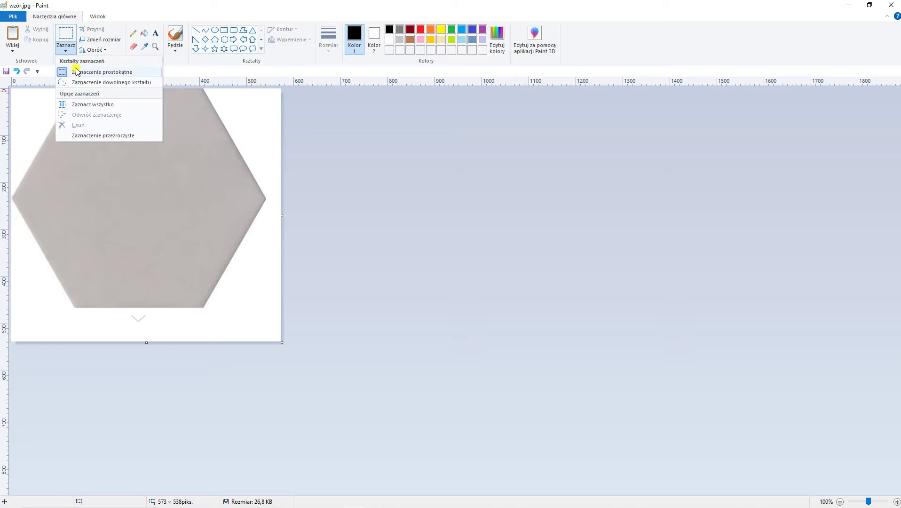
click(77, 73)
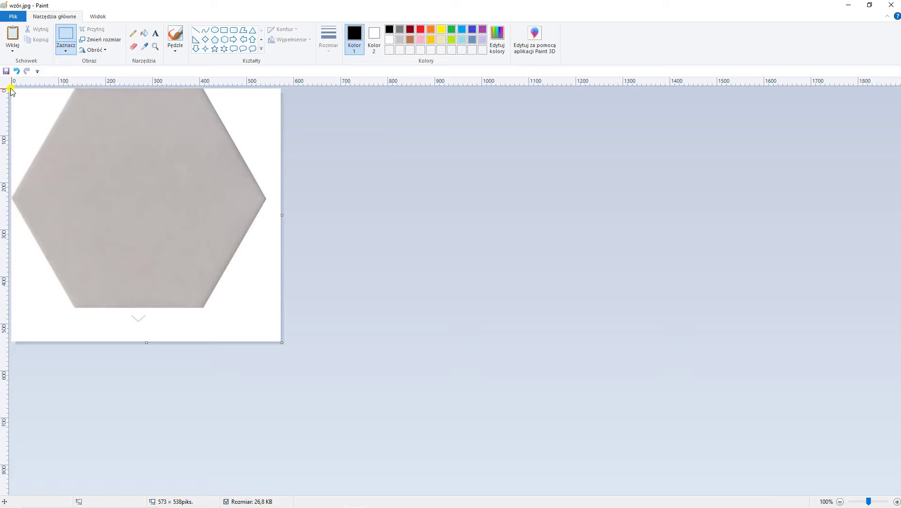
drag(11, 89, 267, 309)
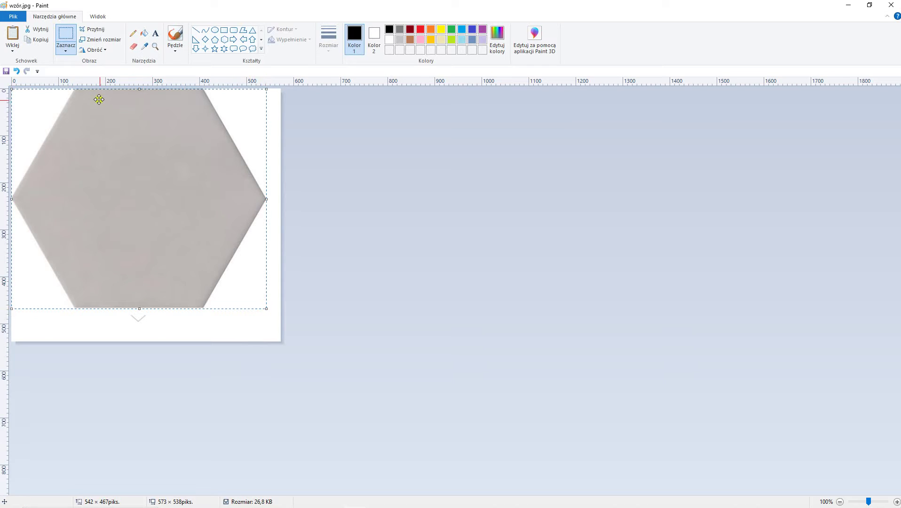
click(91, 30)
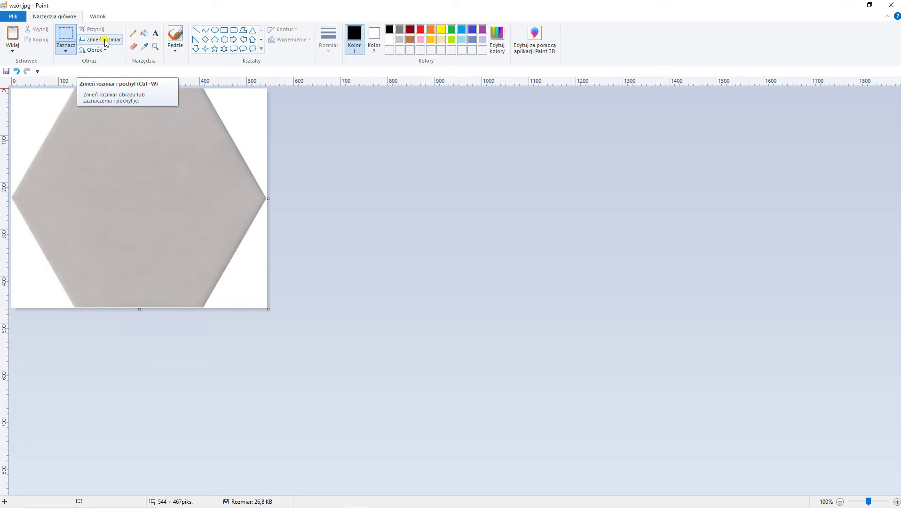
Step: Resize the image in pixels to a width of 250
click(105, 40)
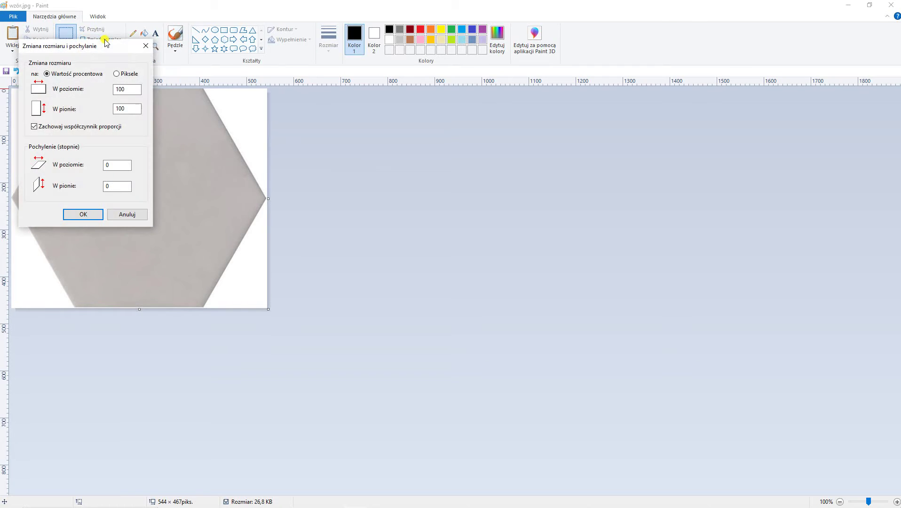
click(34, 127)
click(117, 75)
key(Tab)
click(84, 215)
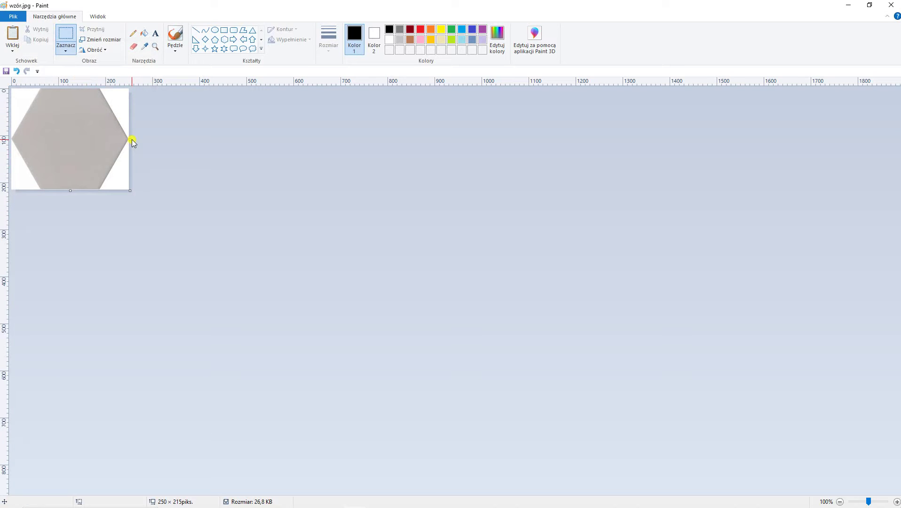
Step: Widen the canvas to 374 px, move the hexagon right, and zoom in
drag(131, 140, 187, 150)
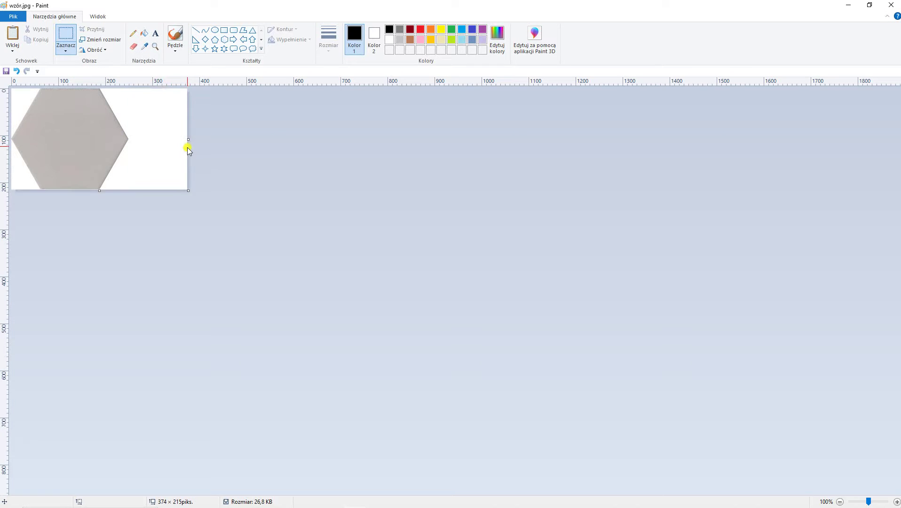
click(66, 48)
click(87, 104)
drag(70, 130, 93, 133)
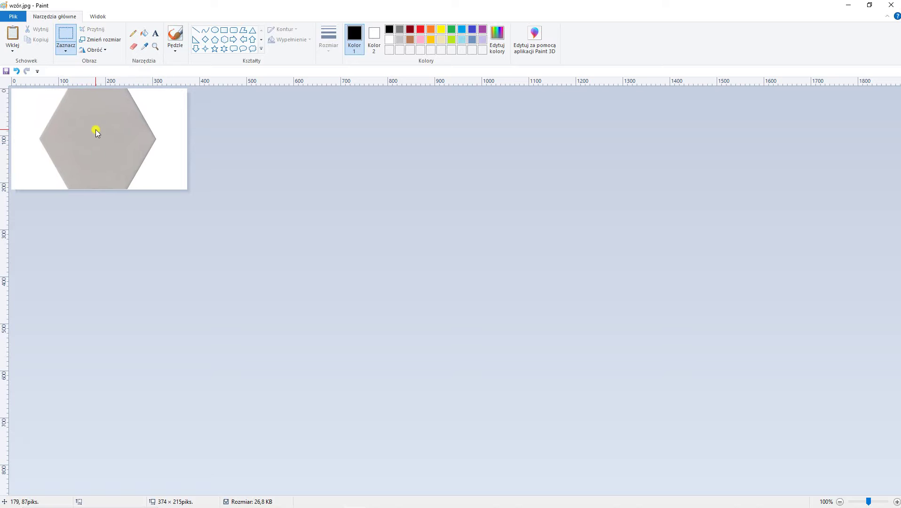
drag(93, 129, 98, 131)
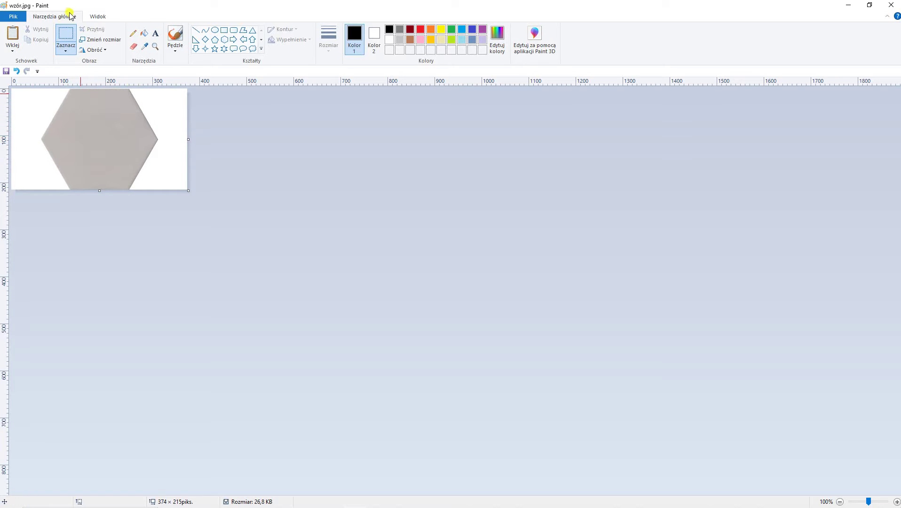
click(98, 17)
click(12, 32)
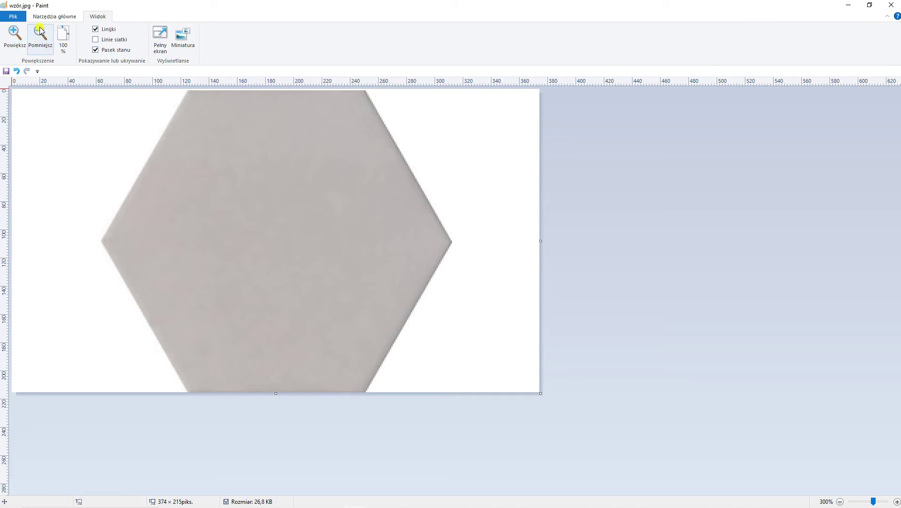
click(53, 16)
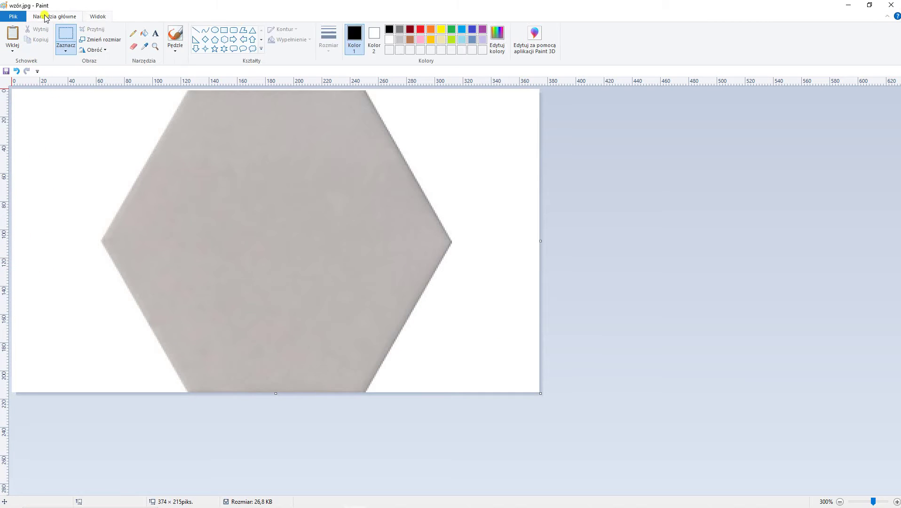
Step: Copy a free-form hexagon piece into the lower-right white corner
click(67, 49)
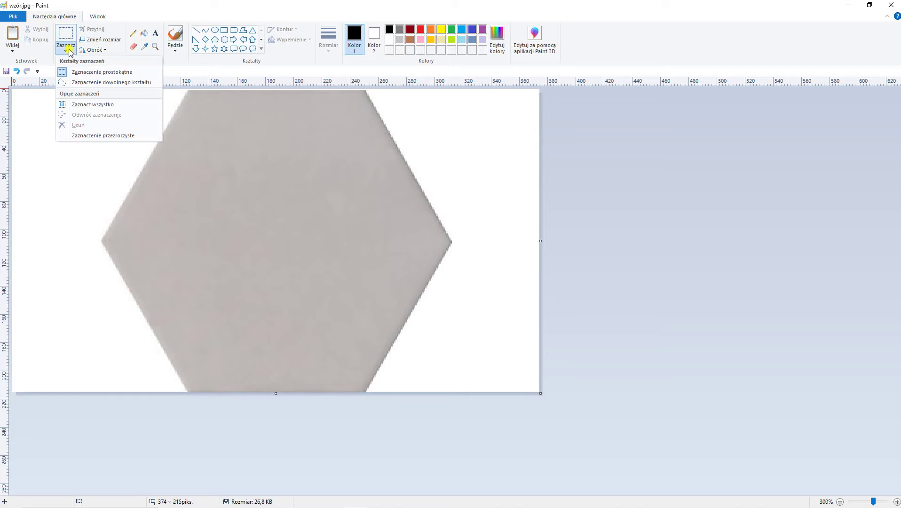
click(82, 83)
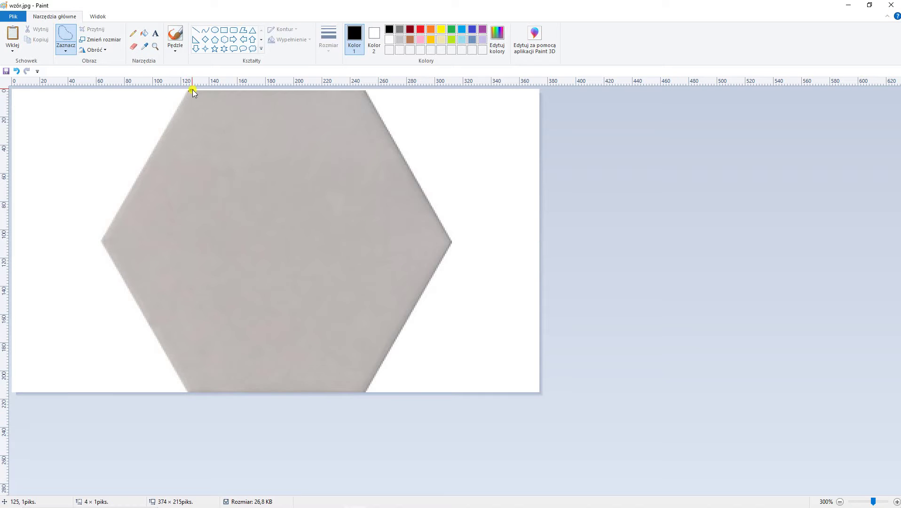
drag(192, 89, 207, 90)
mouse_move(278, 90)
mouse_down()
mouse_move(316, 122)
mouse_move(331, 210)
mouse_move(298, 273)
mouse_up()
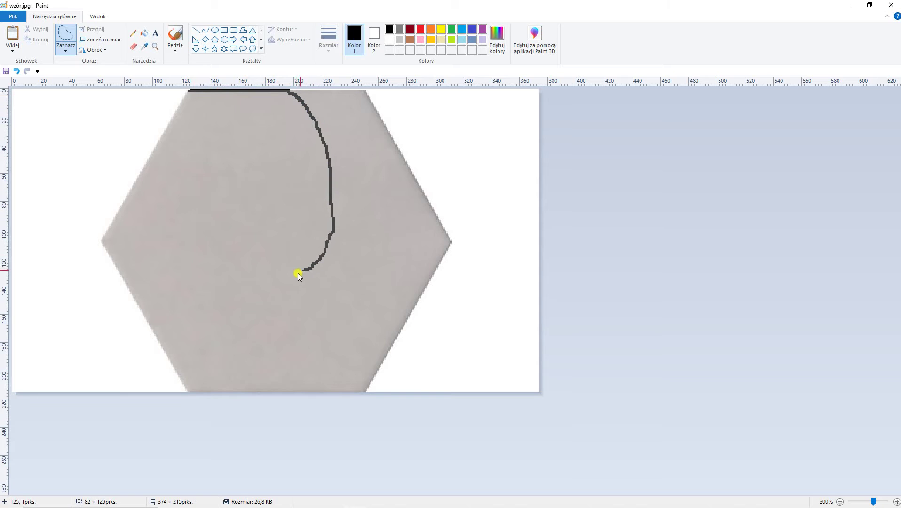
mouse_move(225, 286)
mouse_down()
mouse_move(151, 273)
mouse_move(109, 243)
mouse_up()
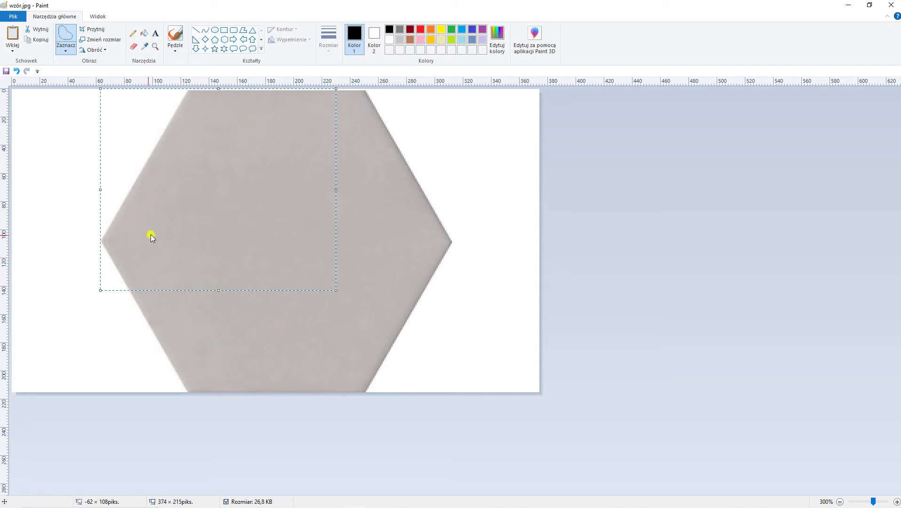
mouse_move(184, 224)
ctrl+mouse_down()
mouse_move(468, 373)
mouse_move(449, 374)
ctrl+mouse_up()
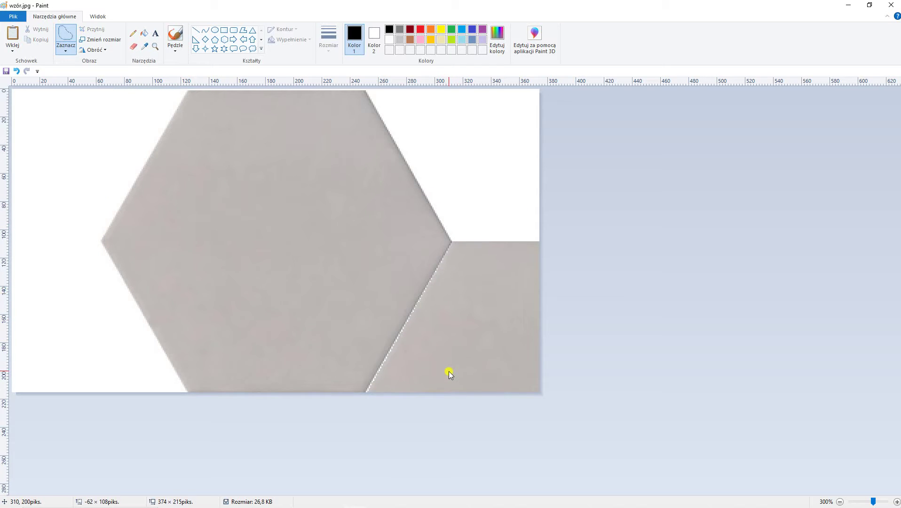
ctrl+drag(450, 372, 450, 372)
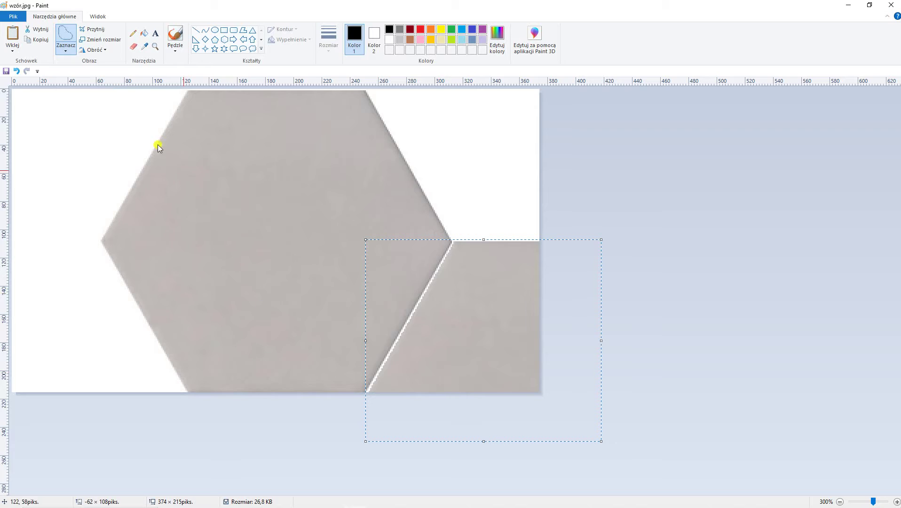
click(72, 41)
Step: Fill the lower-left white corner with another copied hexagon piece
drag(363, 89, 349, 88)
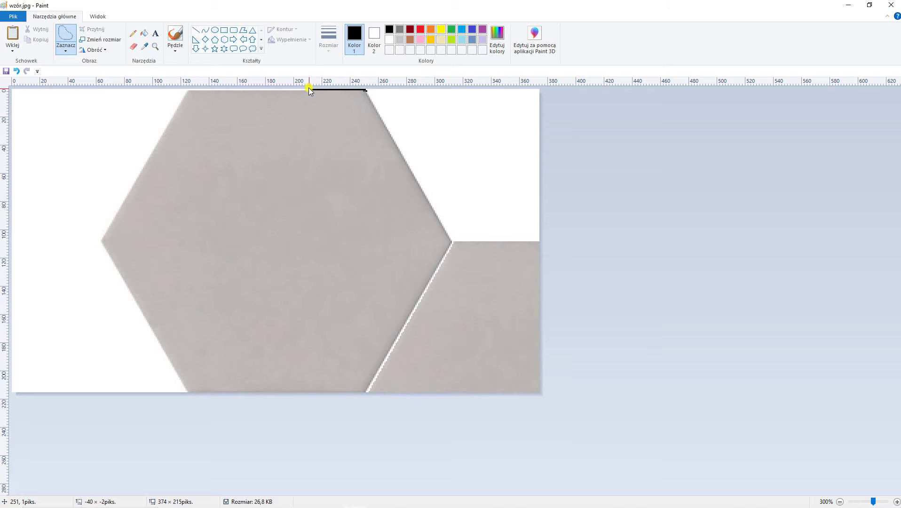
drag(265, 87, 241, 104)
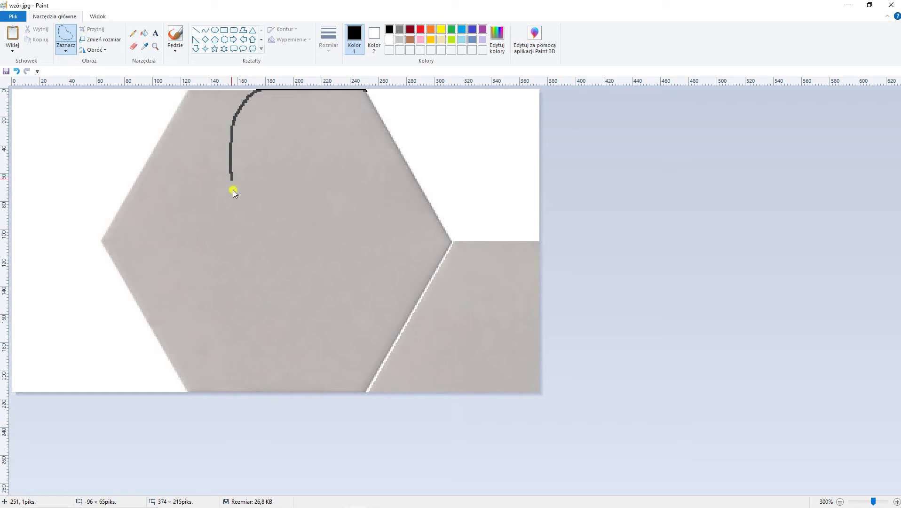
mouse_move(289, 280)
mouse_down()
mouse_move(405, 266)
mouse_move(451, 242)
mouse_move(125, 376)
mouse_up()
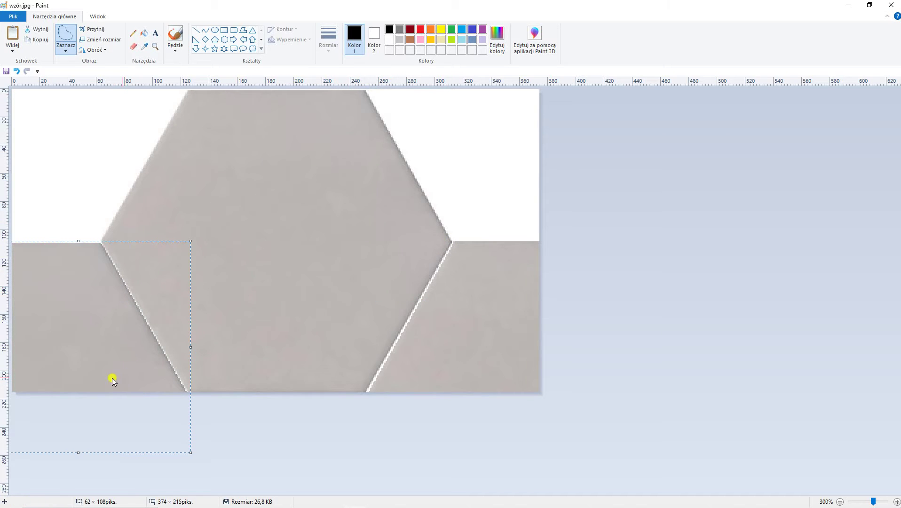
click(205, 429)
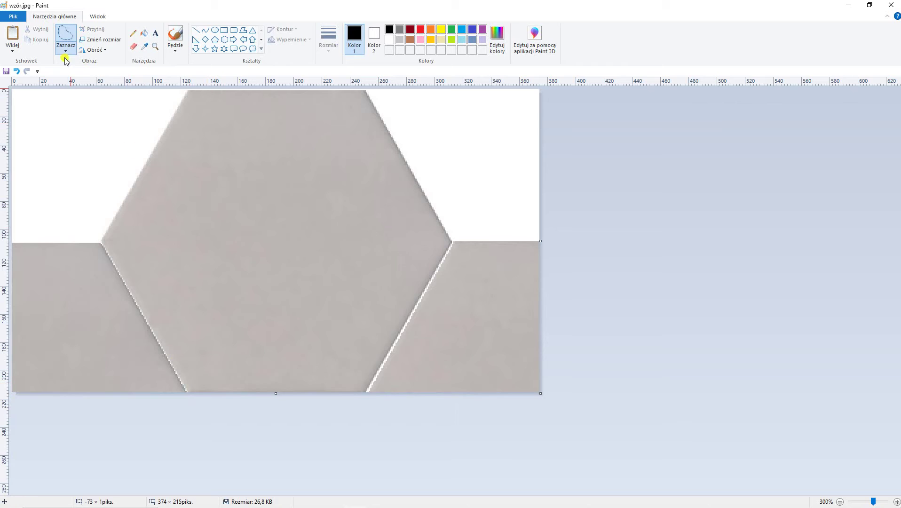
click(65, 38)
Step: Fill the top-right and top-left white corners with copied hexagon pieces
mouse_move(188, 391)
mouse_down()
mouse_move(339, 314)
mouse_move(232, 192)
mouse_move(102, 243)
mouse_up()
ctrl+drag(221, 307, 486, 156)
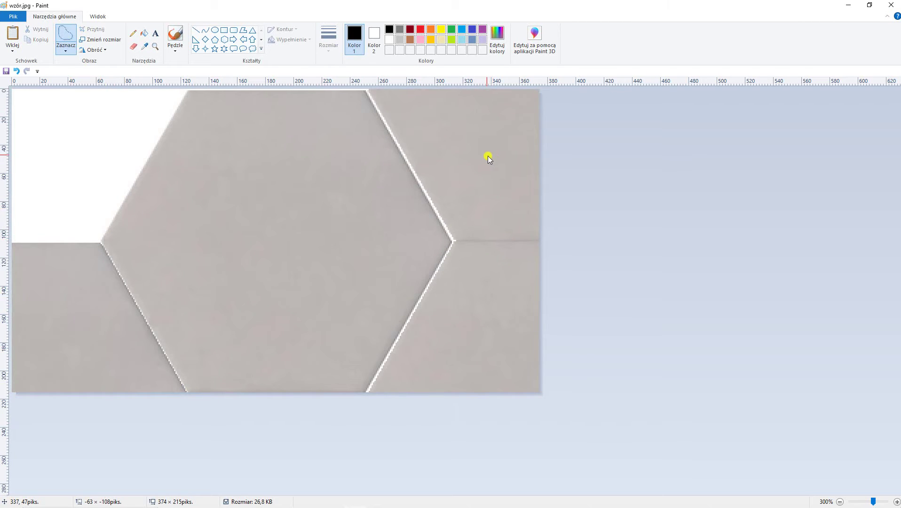
ctrl+drag(487, 157, 487, 156)
click(108, 132)
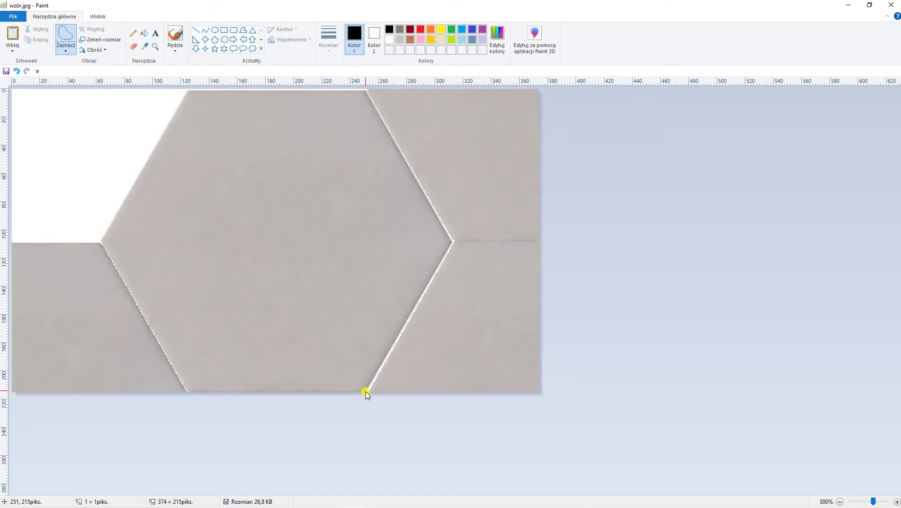
mouse_move(365, 391)
mouse_down()
mouse_move(237, 250)
mouse_move(416, 235)
mouse_up()
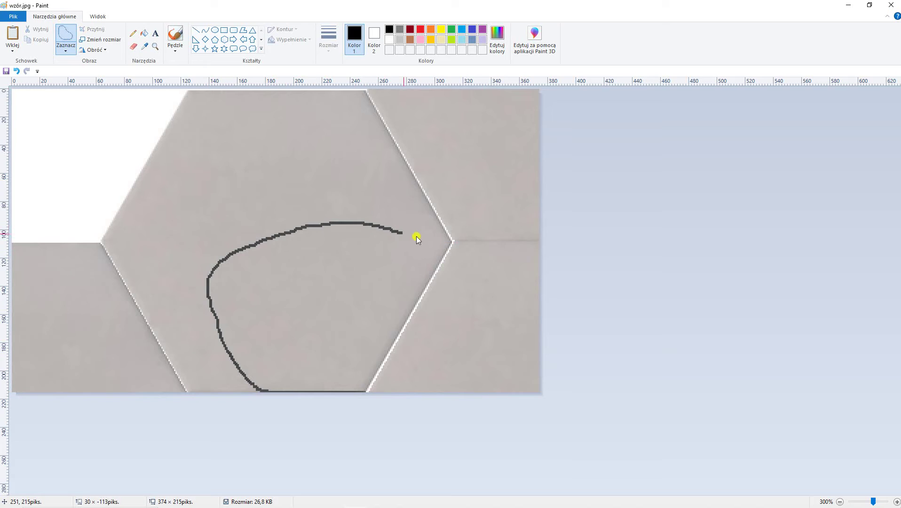
ctrl+drag(396, 289, 110, 139)
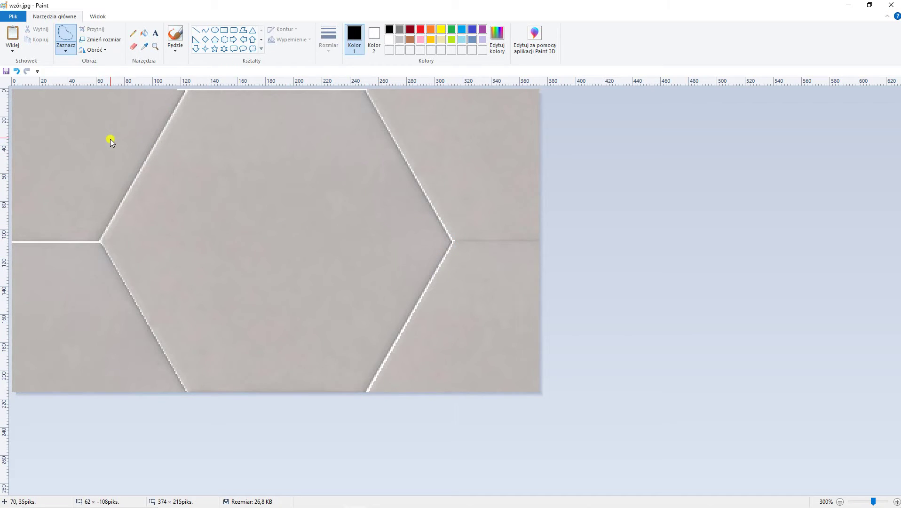
click(404, 243)
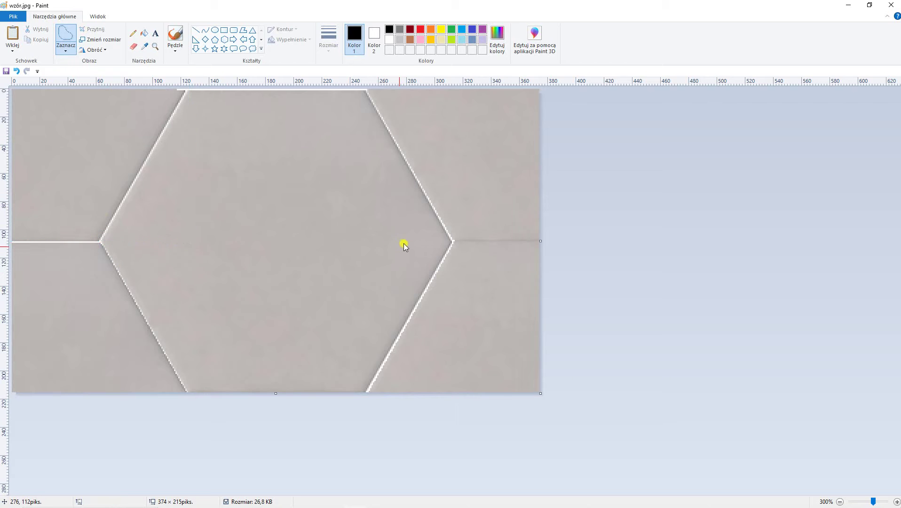
Step: Define magenta (Red 255, Green 0, Blue 255) and add it to custom colours
click(497, 37)
click(543, 289)
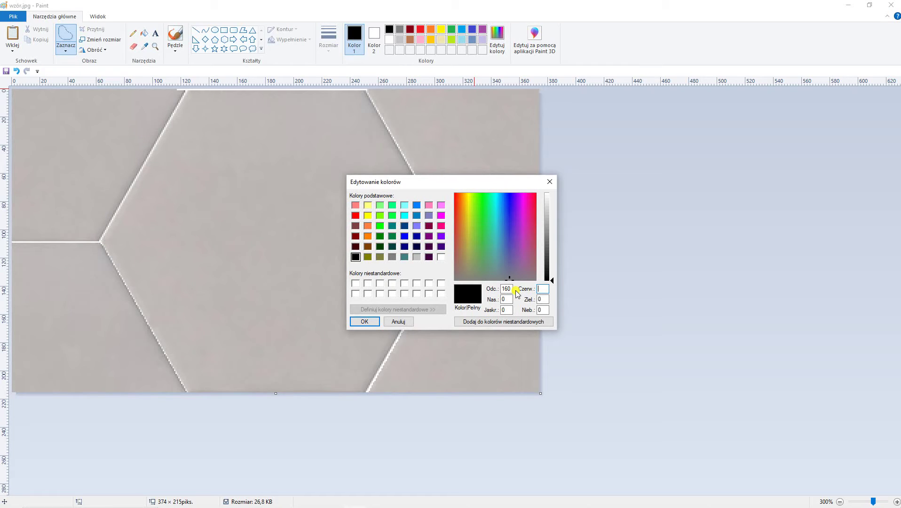
text(255)
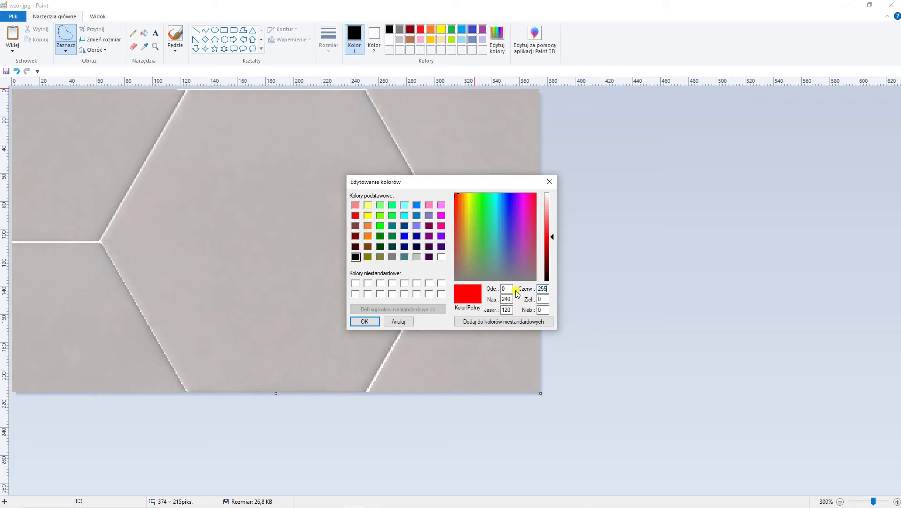
double_click(541, 309)
text(55)
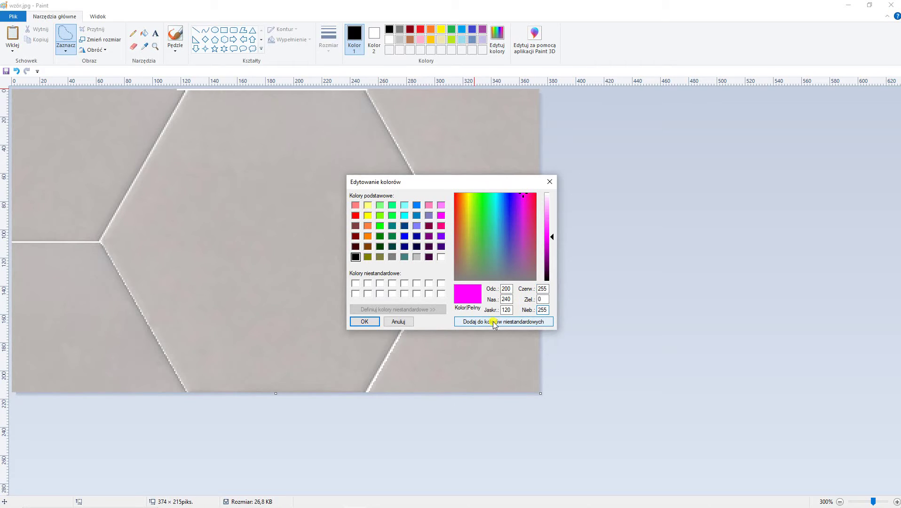
click(494, 323)
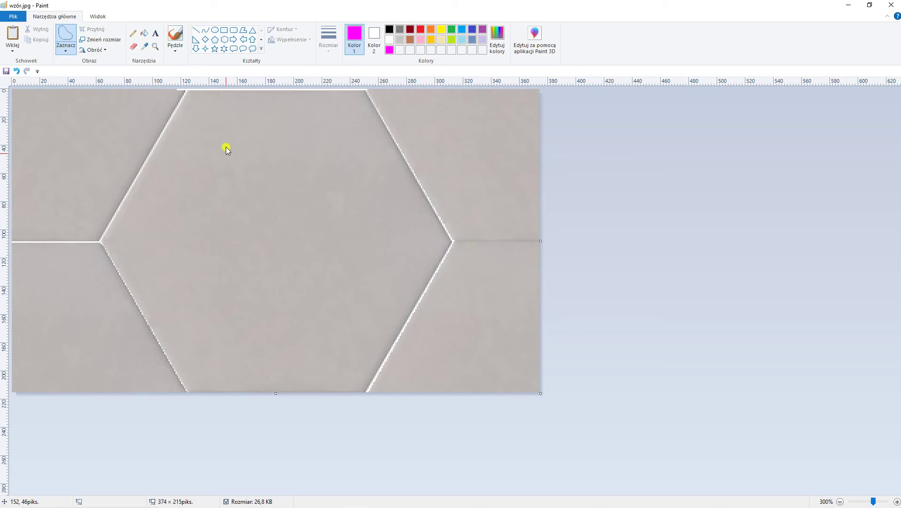
Step: Draw a magenta hexagon, rotate it 90°, and fit it to the tile's edges
click(224, 39)
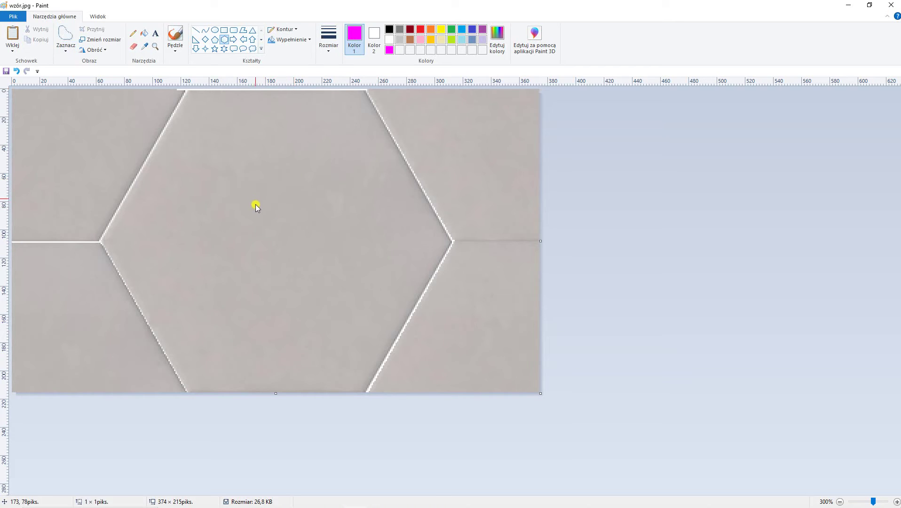
drag(255, 199, 379, 311)
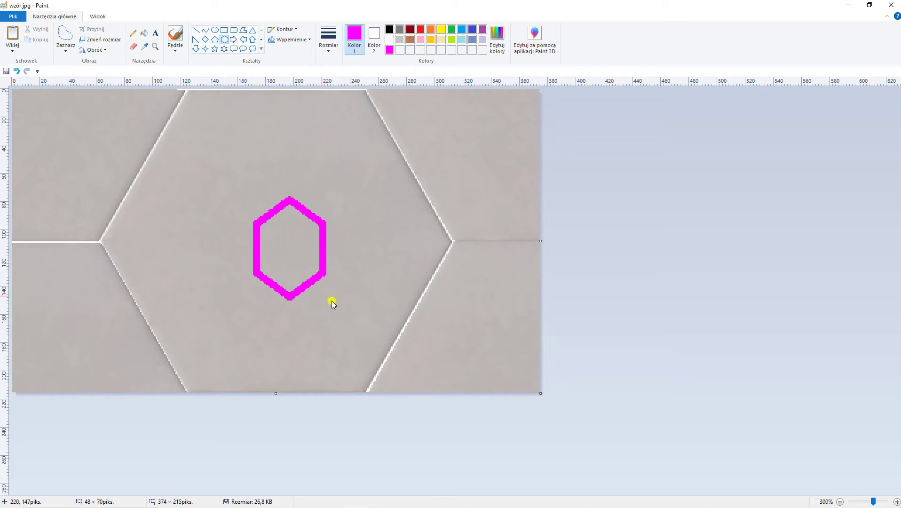
click(96, 50)
click(123, 60)
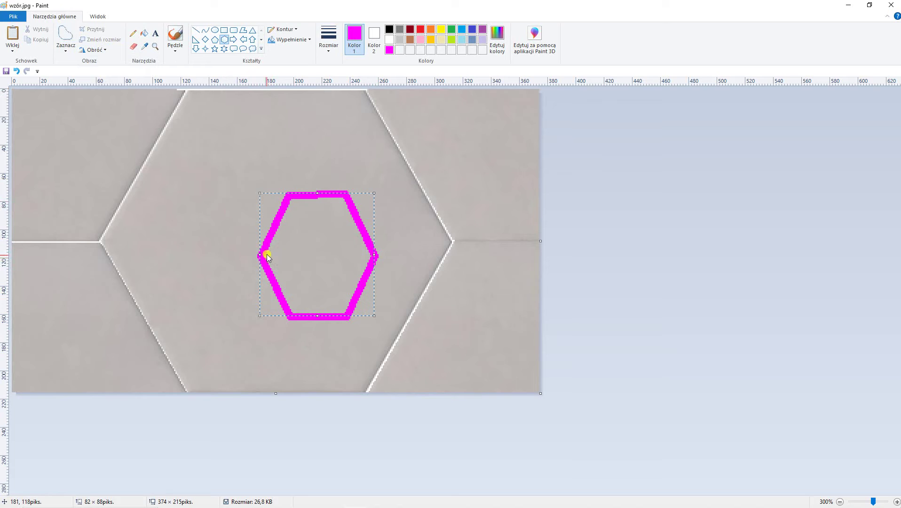
drag(260, 256, 117, 245)
drag(245, 198, 255, 90)
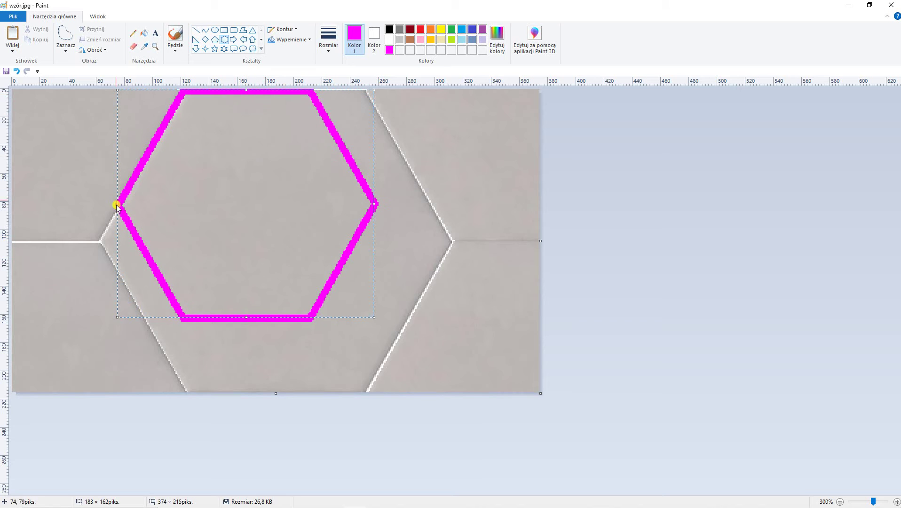
drag(245, 314, 262, 390)
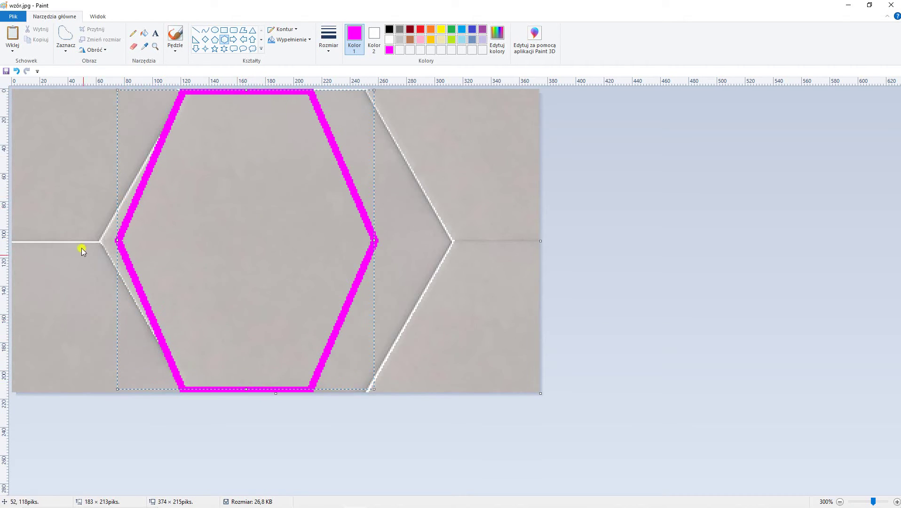
drag(120, 242, 99, 241)
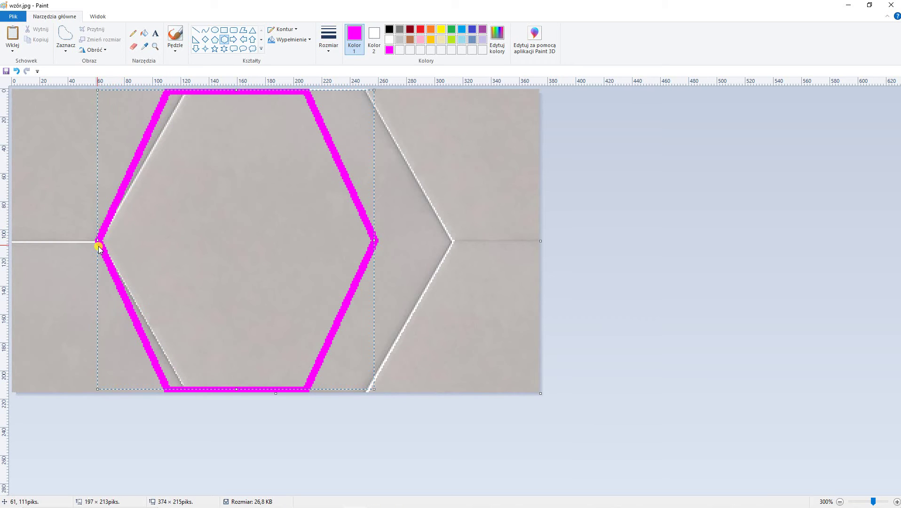
drag(375, 238, 451, 244)
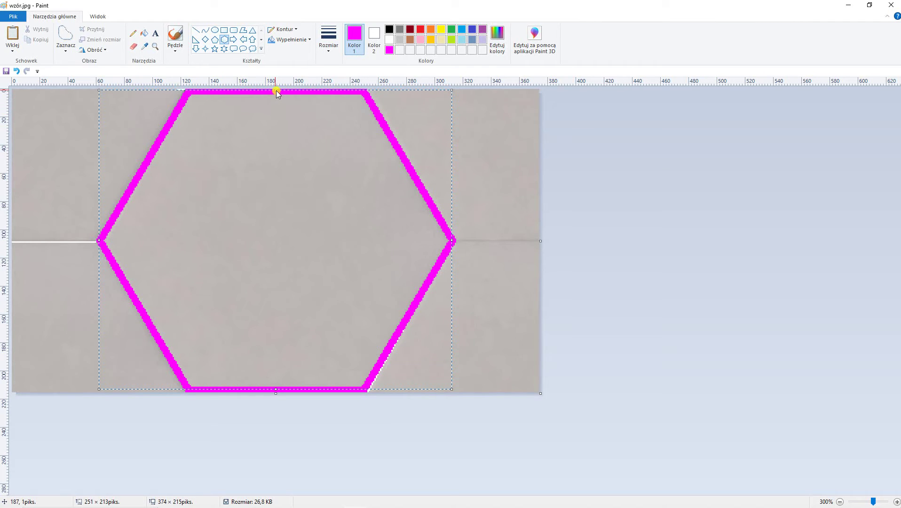
drag(276, 91, 276, 87)
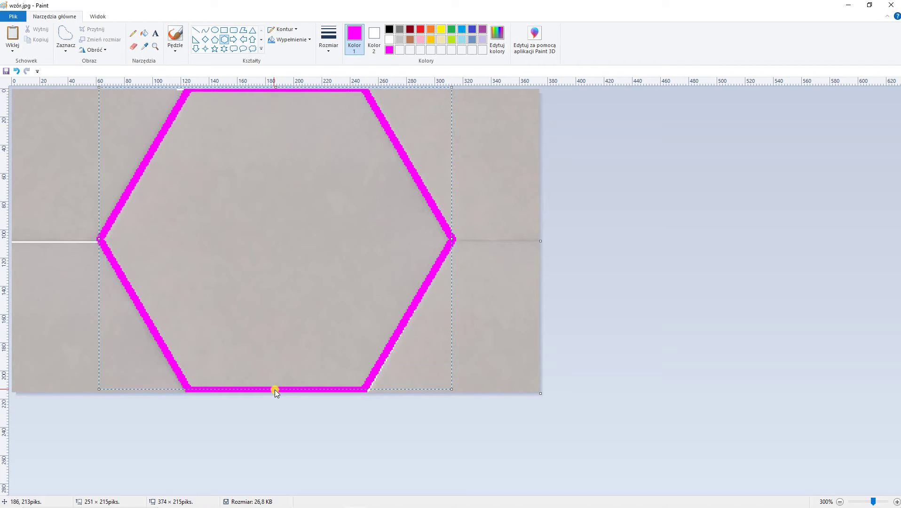
drag(276, 392, 277, 391)
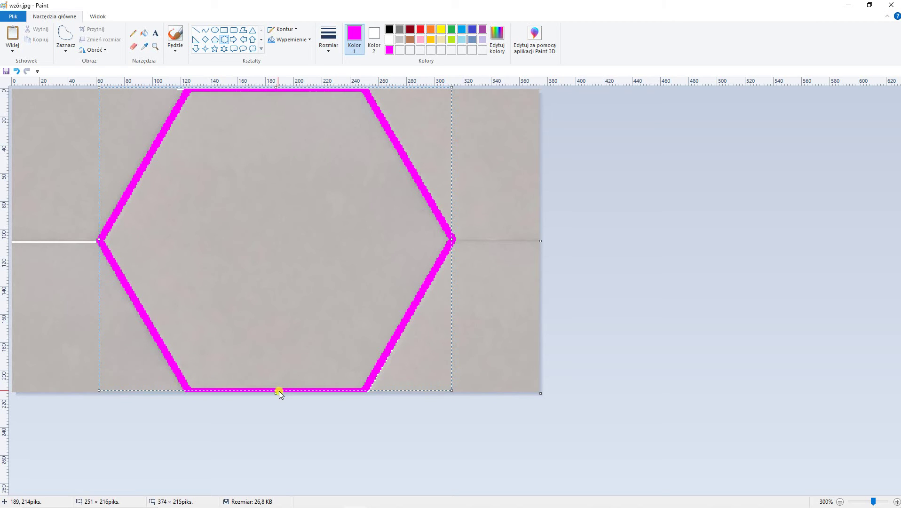
Step: Draw magenta joint lines from the hexagon's corners to the left and right canvas edges
click(195, 29)
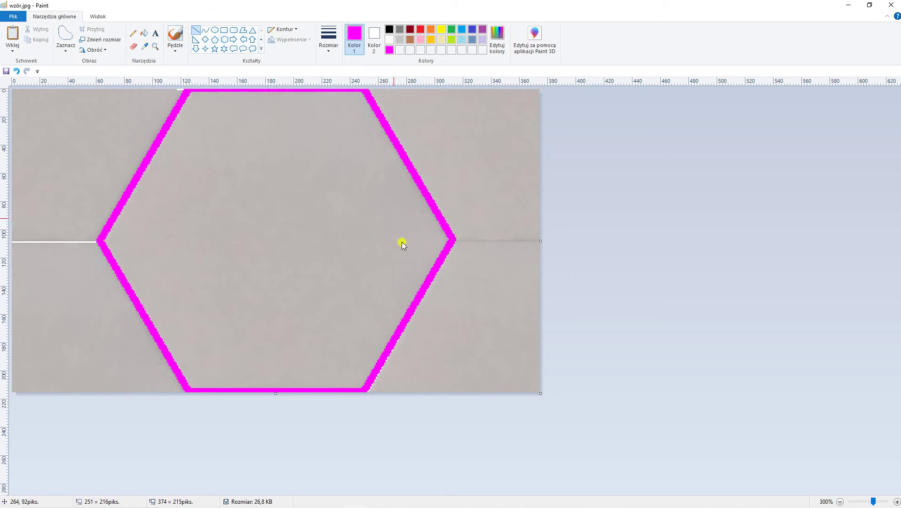
click(450, 240)
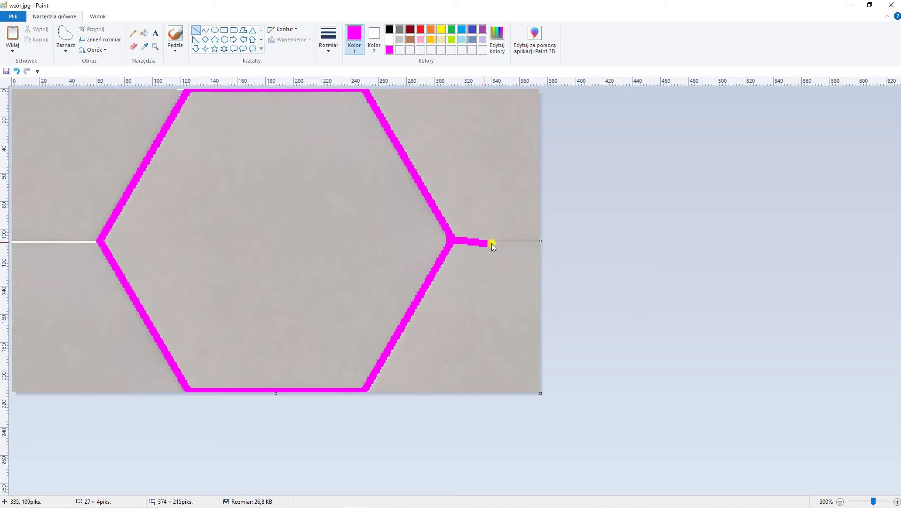
drag(535, 244, 541, 240)
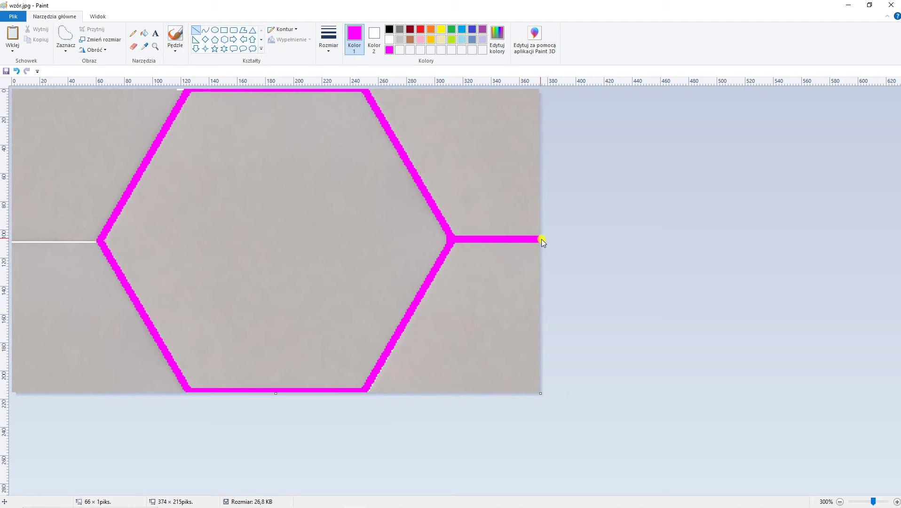
drag(99, 241, 3, 244)
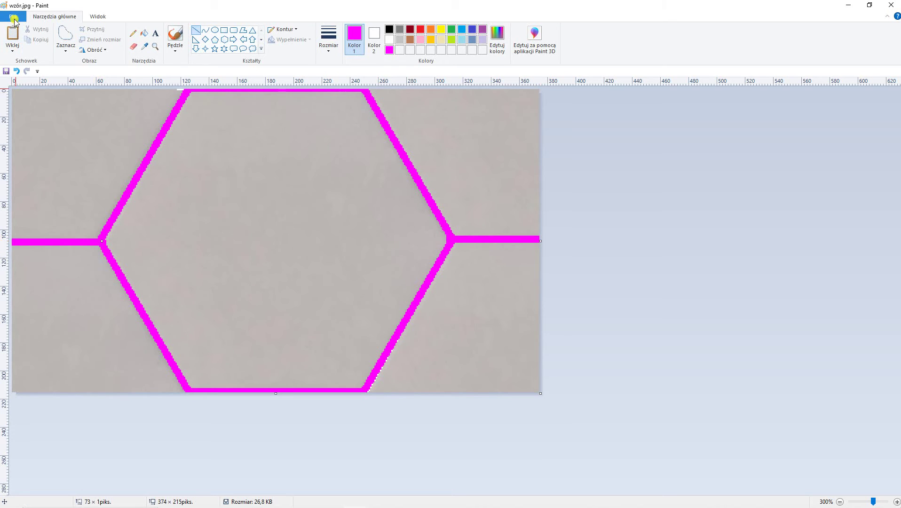
Step: Save the image as the BMP picture heksagon.bmp, then minimise Paint
click(14, 17)
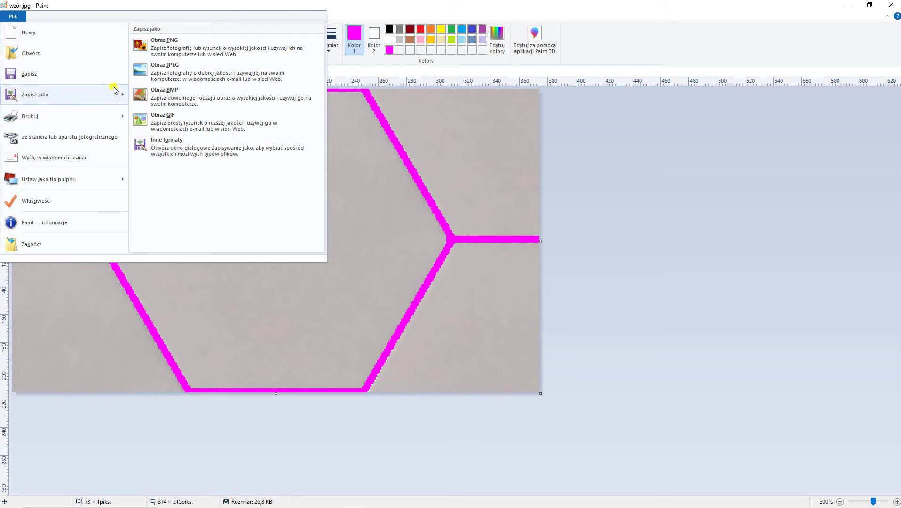
mouse_move(35, 94)
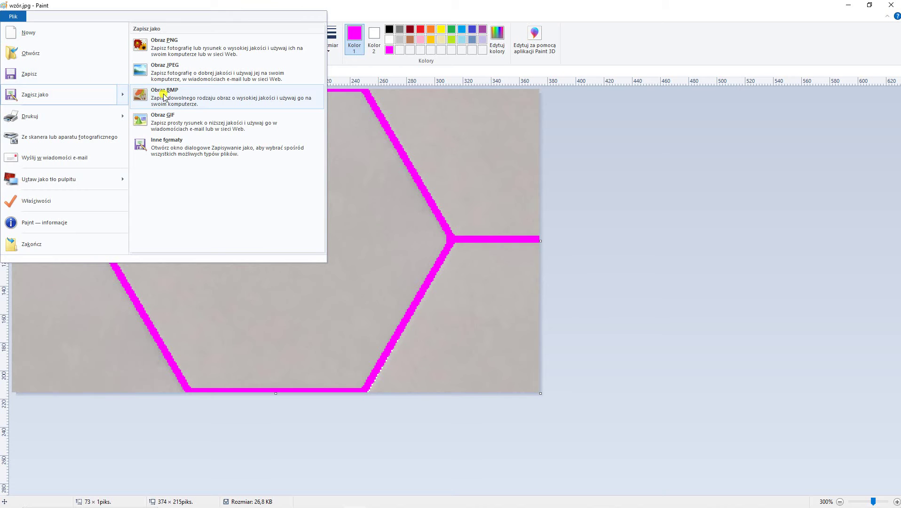
click(165, 94)
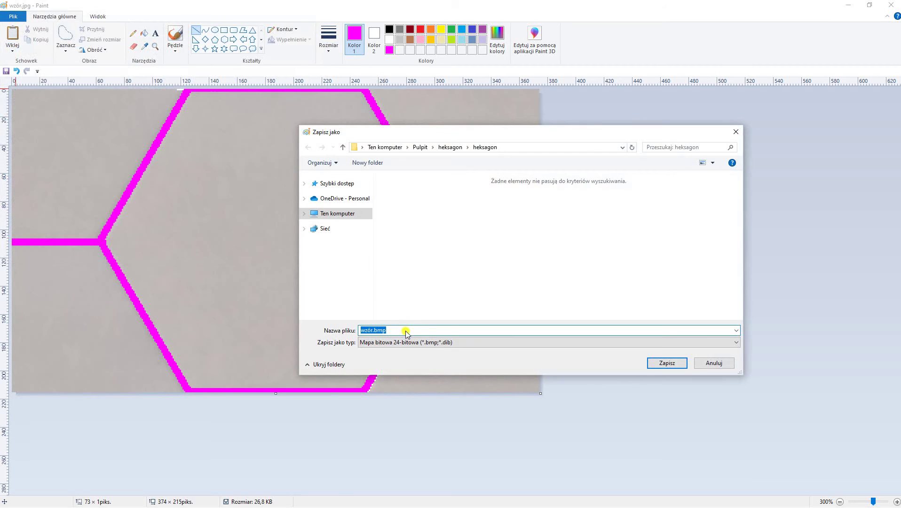
text(heksagon)
click(671, 365)
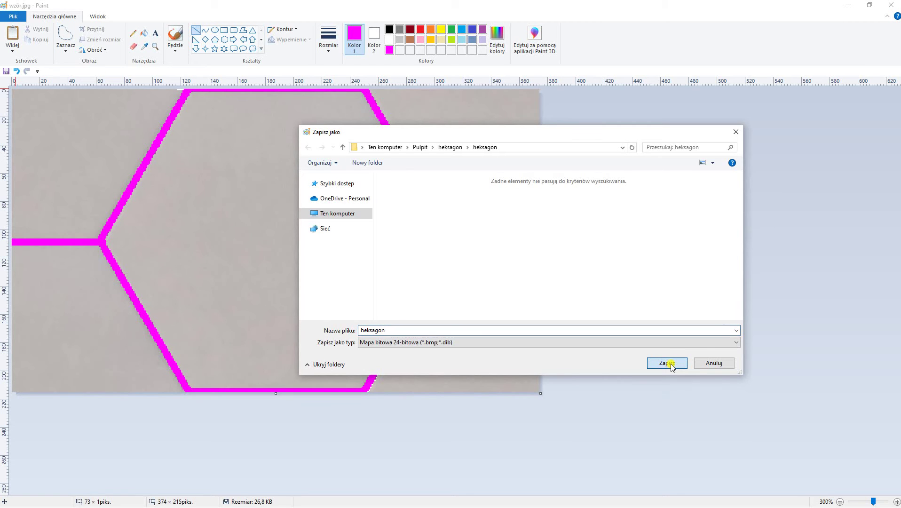
click(848, 6)
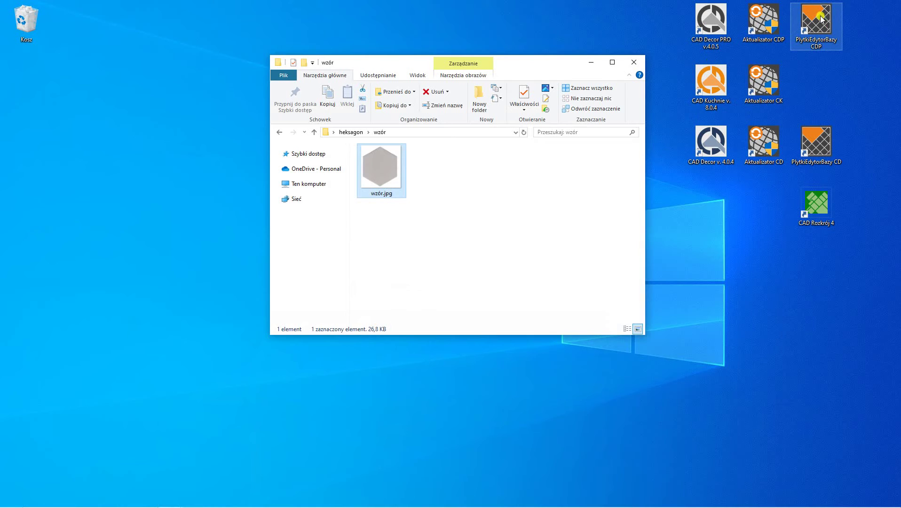
Step: Launch PlytkiEdytorBazy CDP and select heksagon.bmp in the heksagon\heksagon folder
click(821, 23)
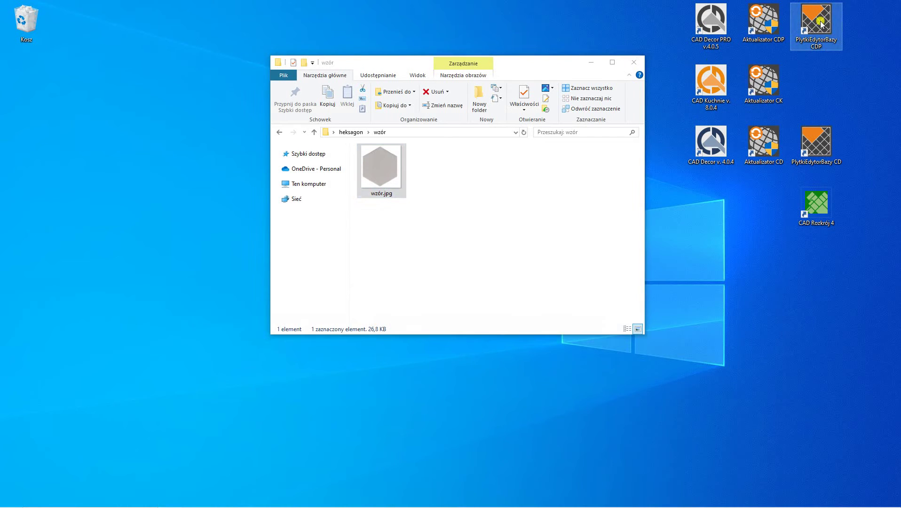
drag(400, 65, 195, 67)
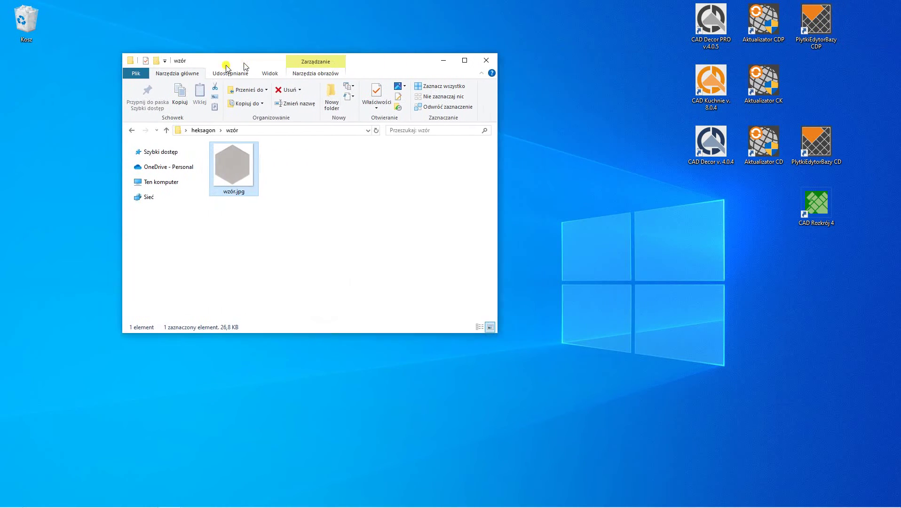
click(143, 135)
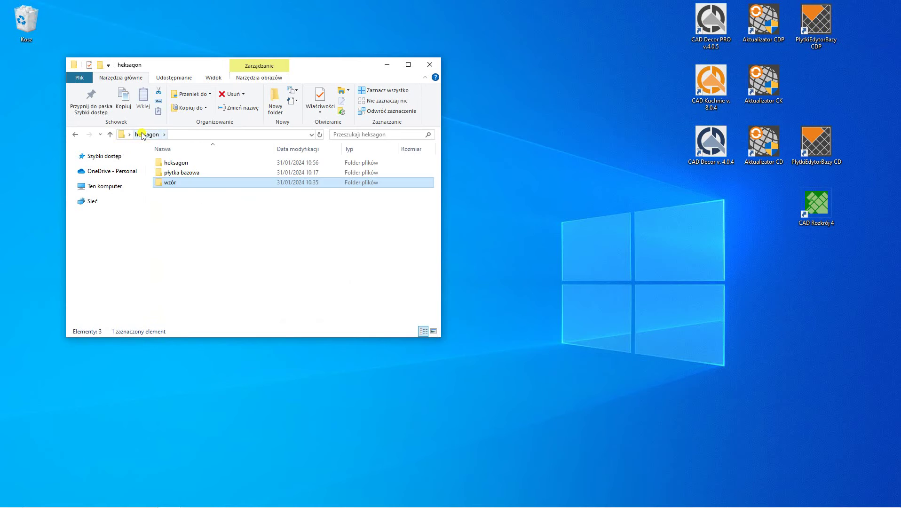
double_click(167, 161)
click(180, 181)
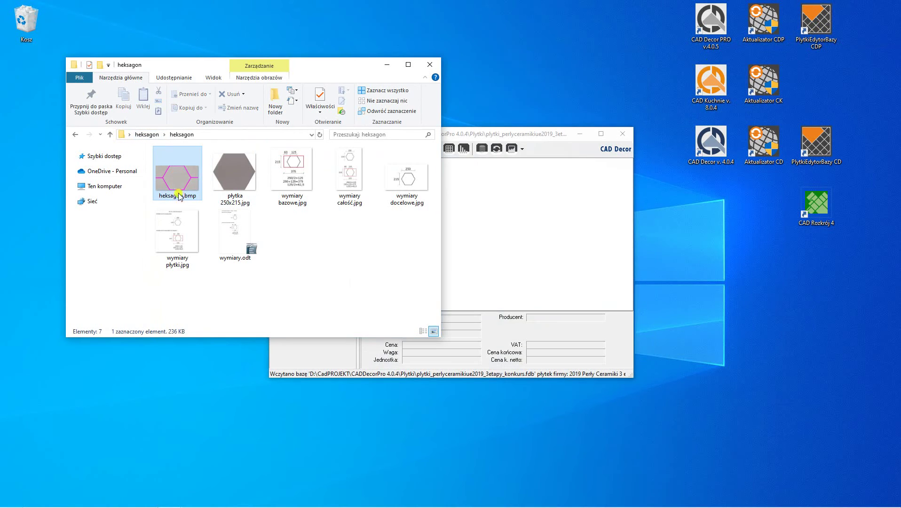
Step: Arrange the tile editor window beside Explorer and load the 'Baza użytkownika' database
drag(540, 134, 712, 67)
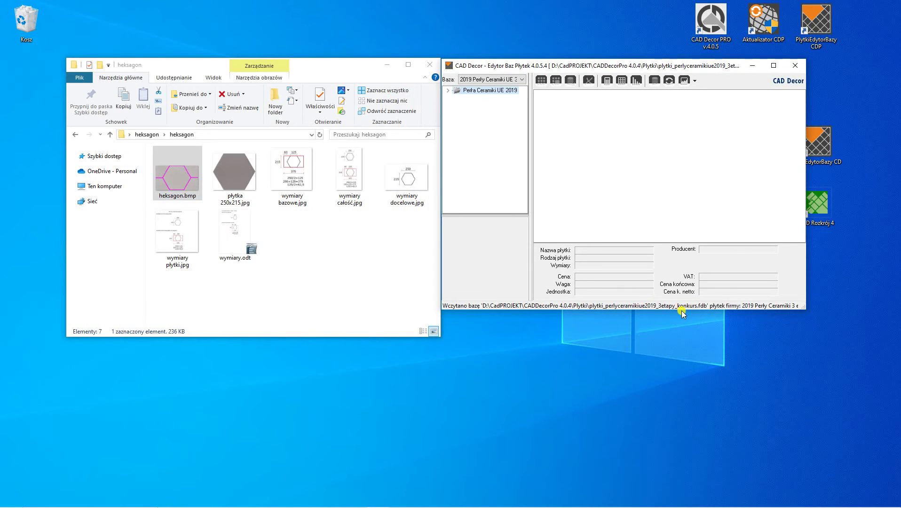
drag(682, 309, 682, 339)
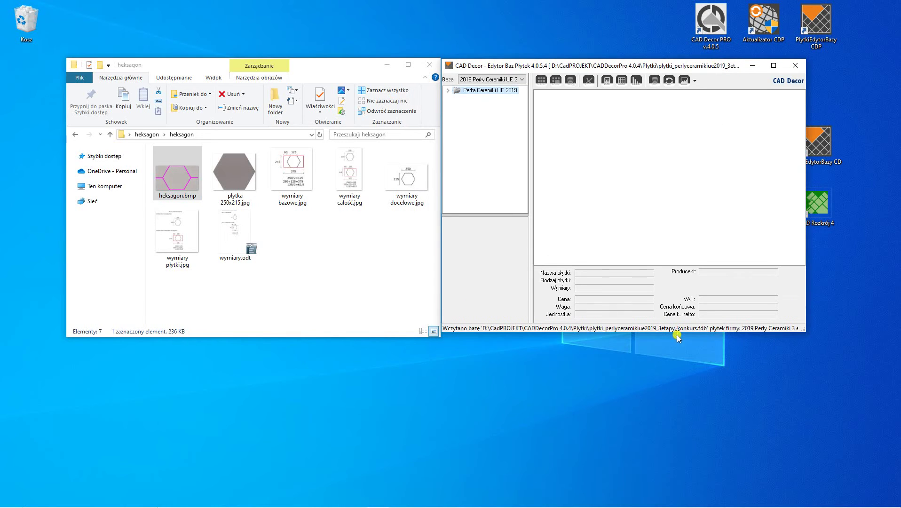
click(523, 80)
click(485, 117)
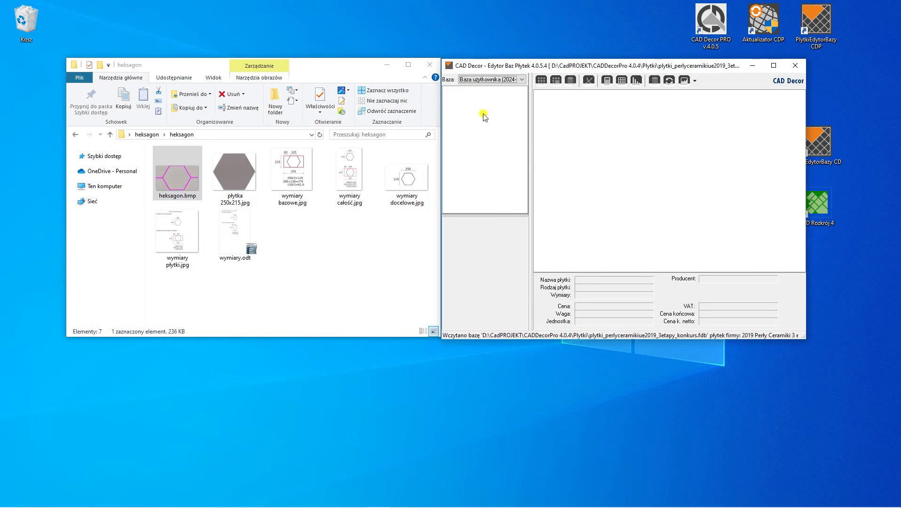
click(542, 80)
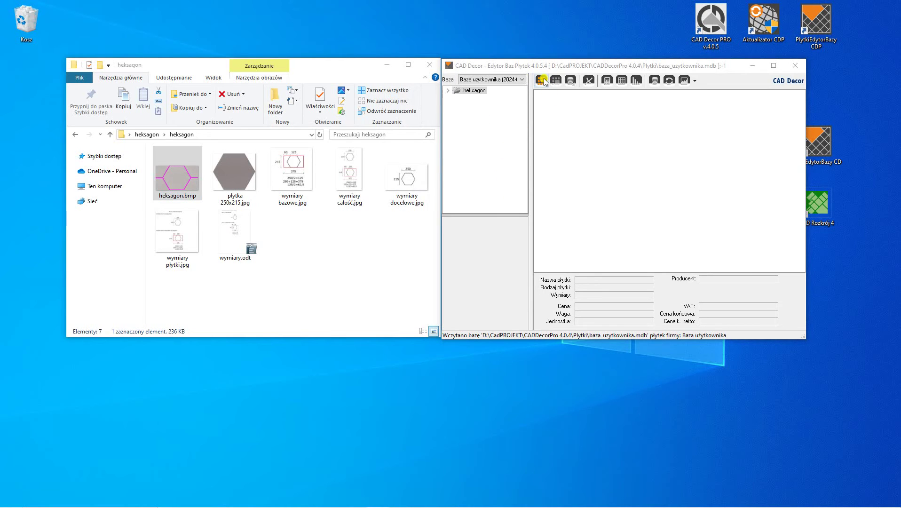
Step: Add a collection named wzór1 under the new type heksagony
click(543, 81)
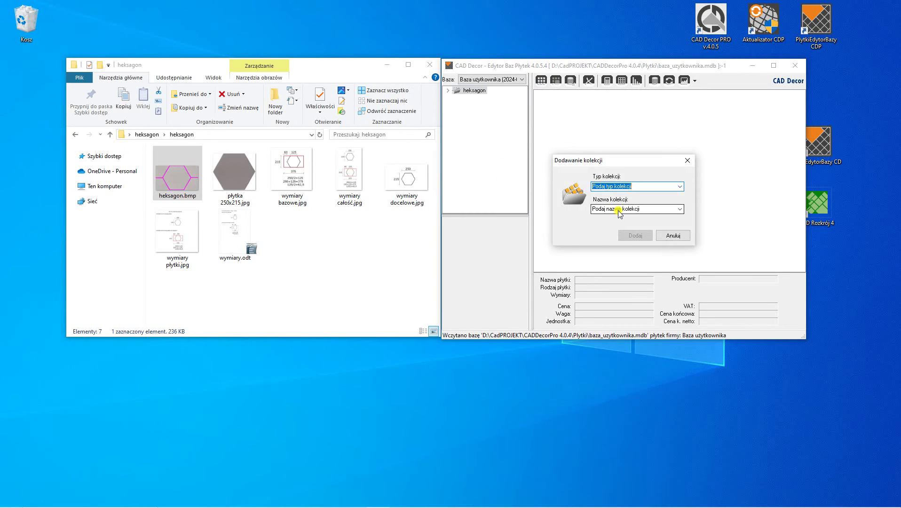
text(heksagony)
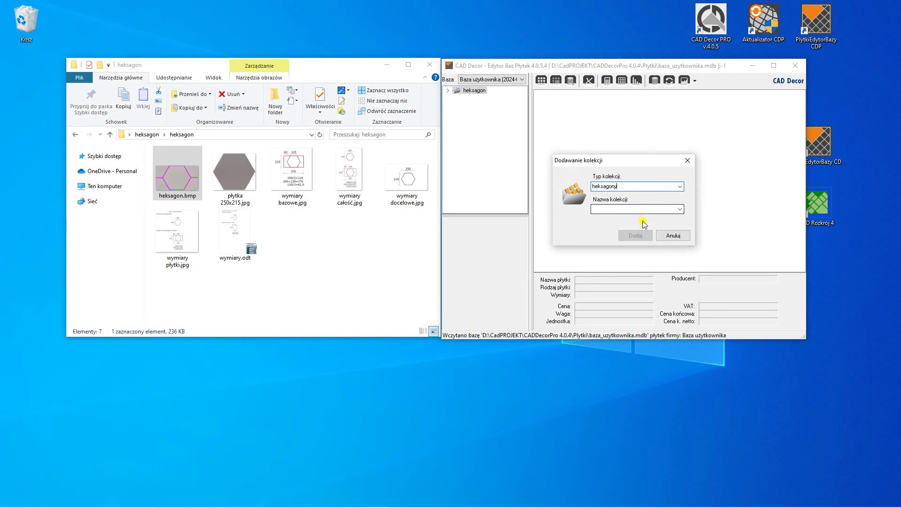
click(640, 213)
text(wz)
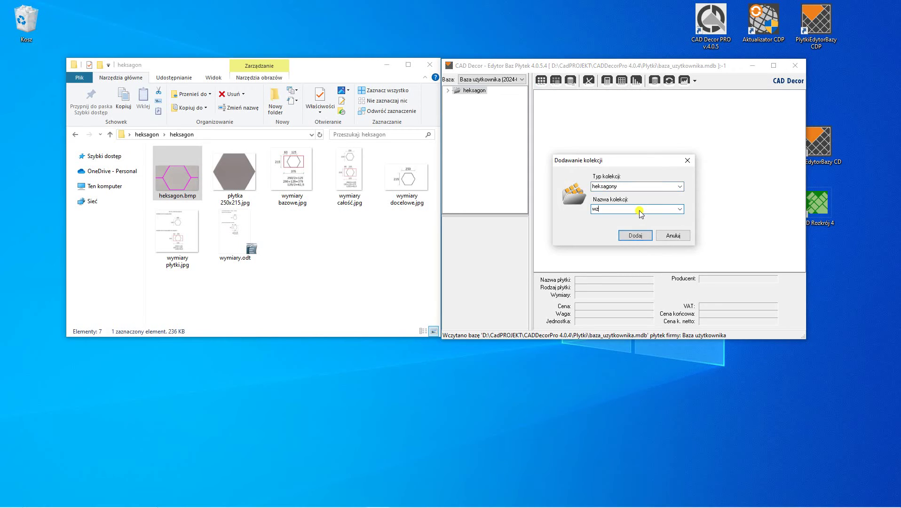
text(ór1)
click(636, 236)
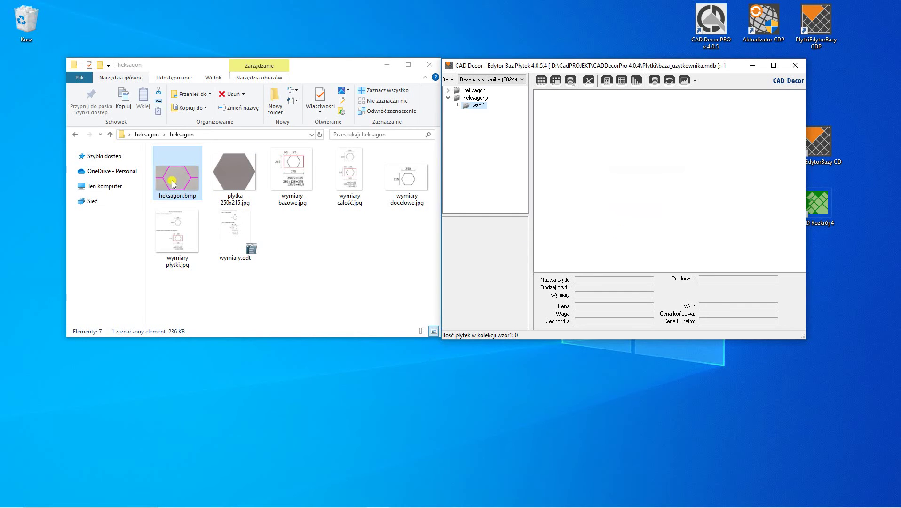
Step: Drag heksagon.bmp into the wzór1 collection and rotate the tile to portrait orientation
drag(172, 183, 598, 146)
click(405, 57)
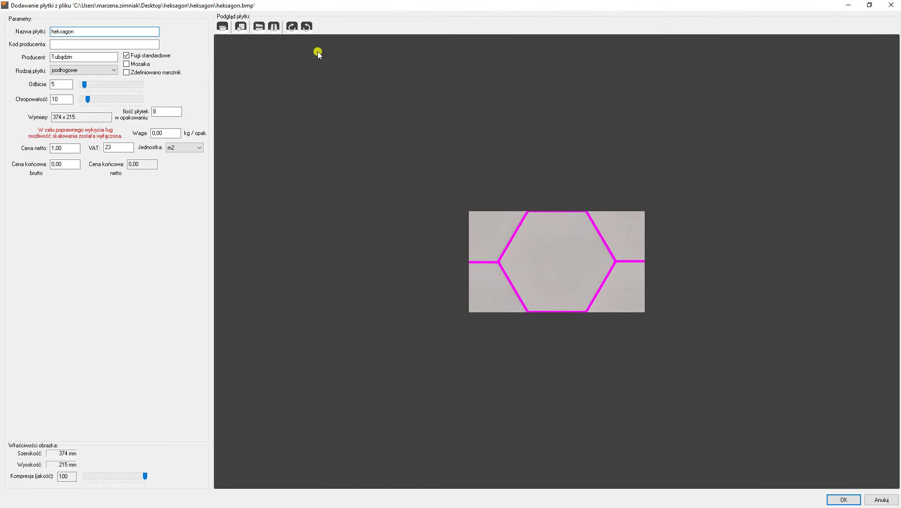
click(292, 27)
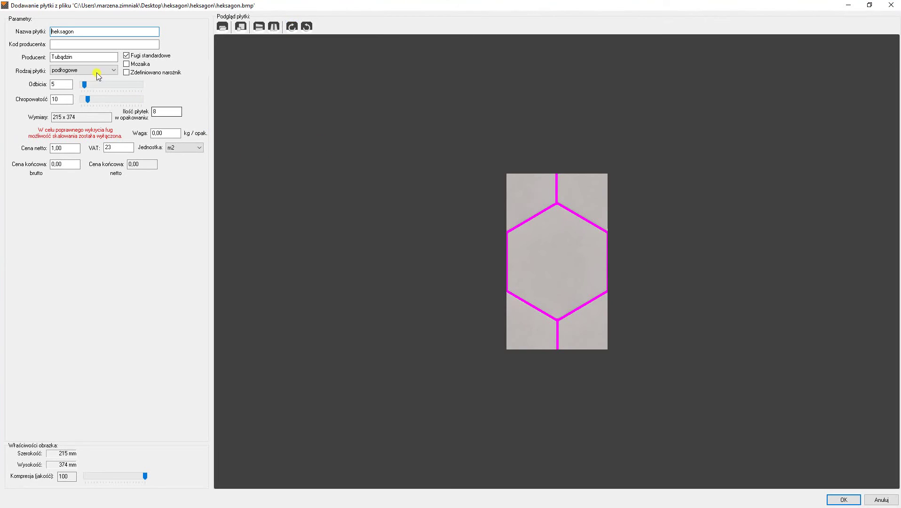
Step: Set the producer to CAD, keep the floor tile type, and review roughness and price
click(61, 48)
double_click(76, 57)
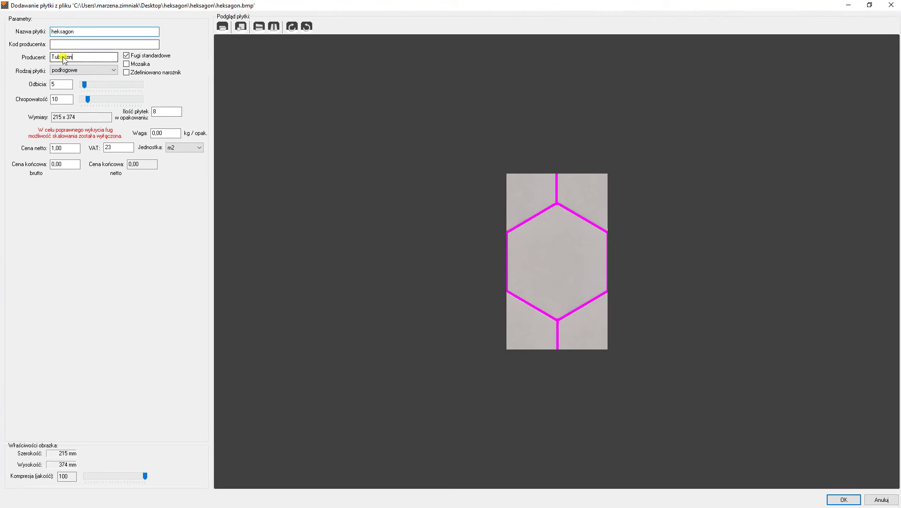
text(CAD)
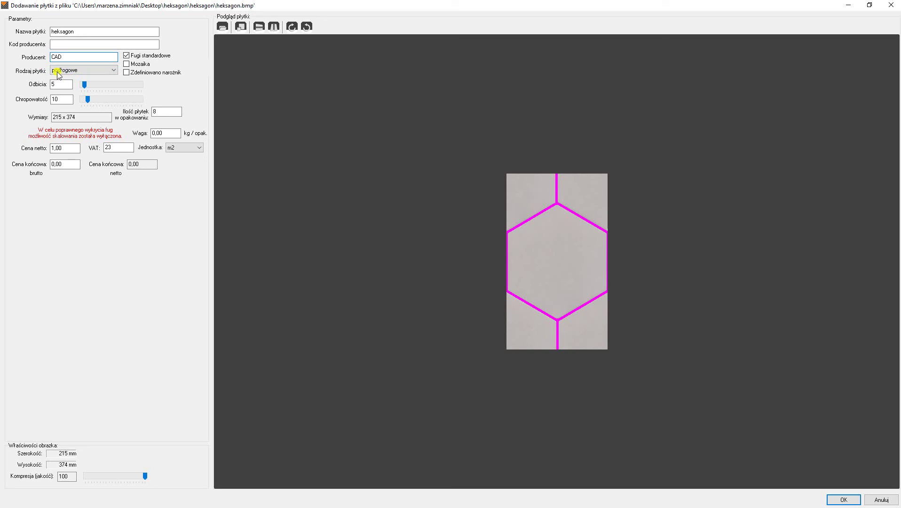
click(114, 71)
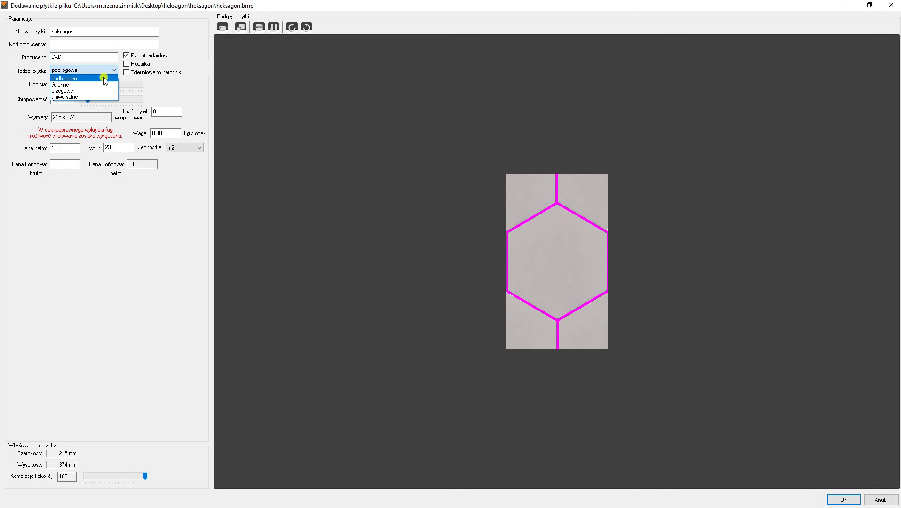
click(104, 79)
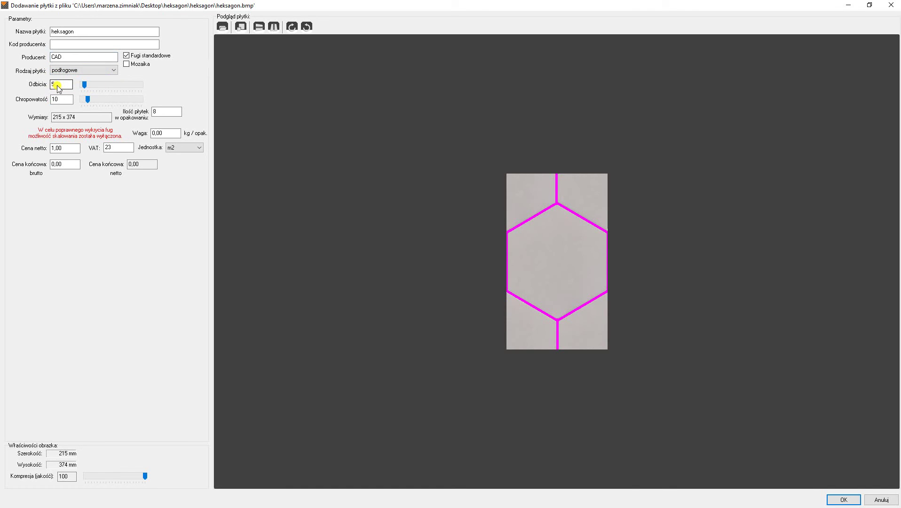
click(67, 99)
click(61, 147)
Step: Disable standard joints, confirm the joint settings, and save the 215 × 374 mm heksagon tile into wzór1
click(127, 56)
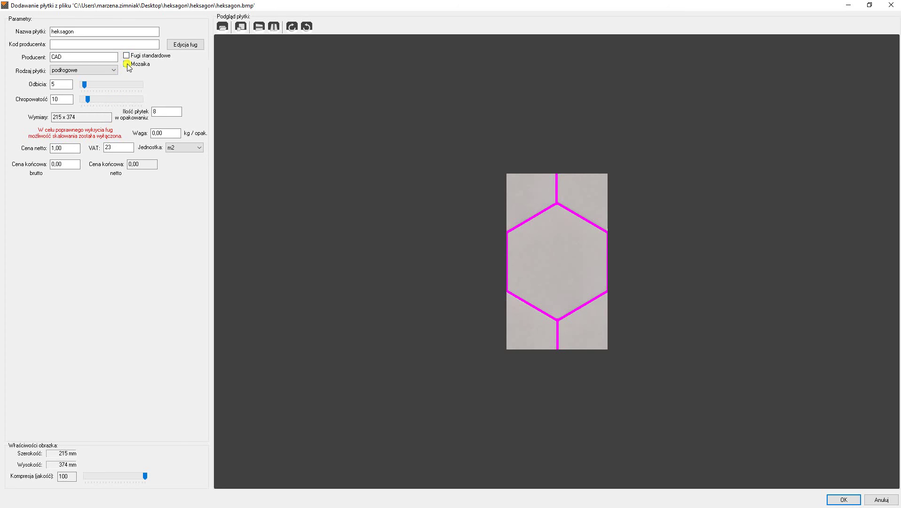
click(185, 44)
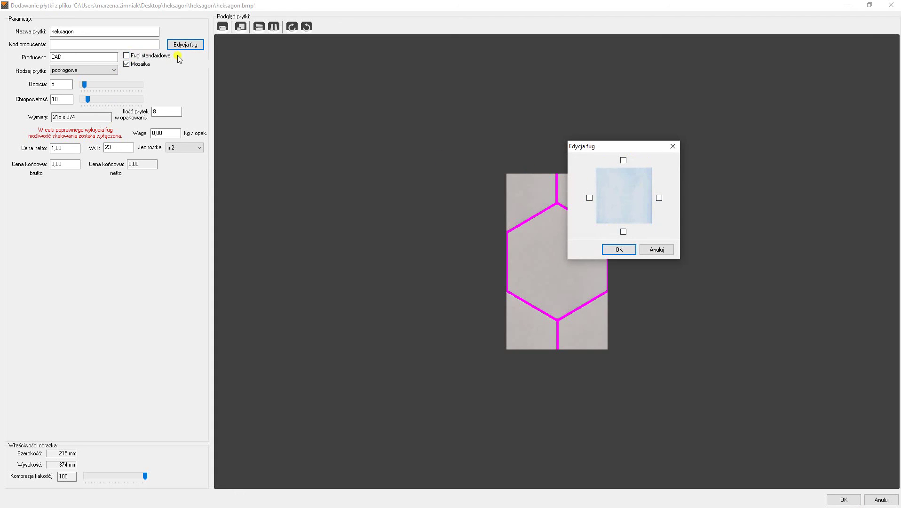
click(620, 250)
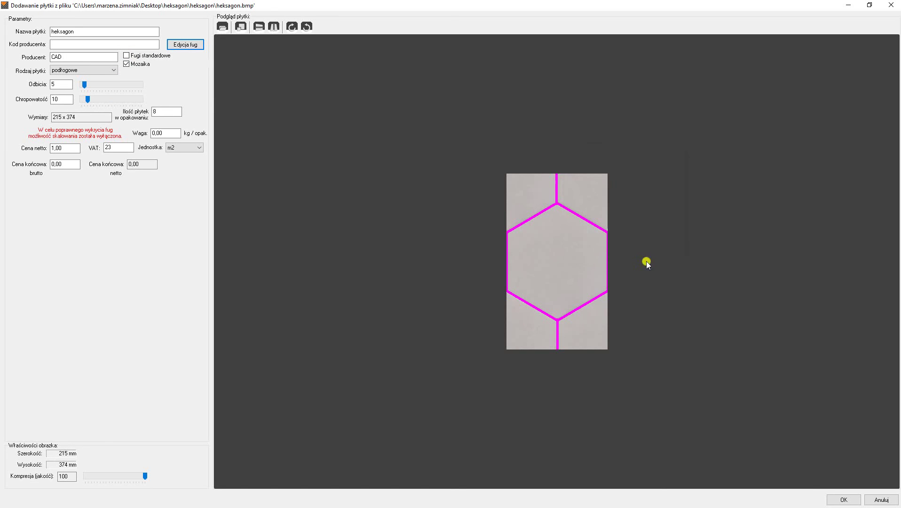
click(843, 500)
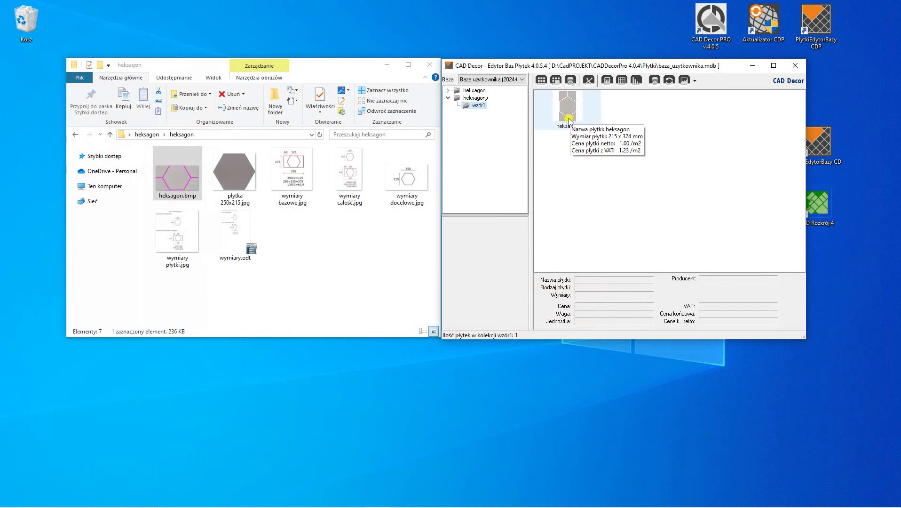
mouse_move(380, 501)
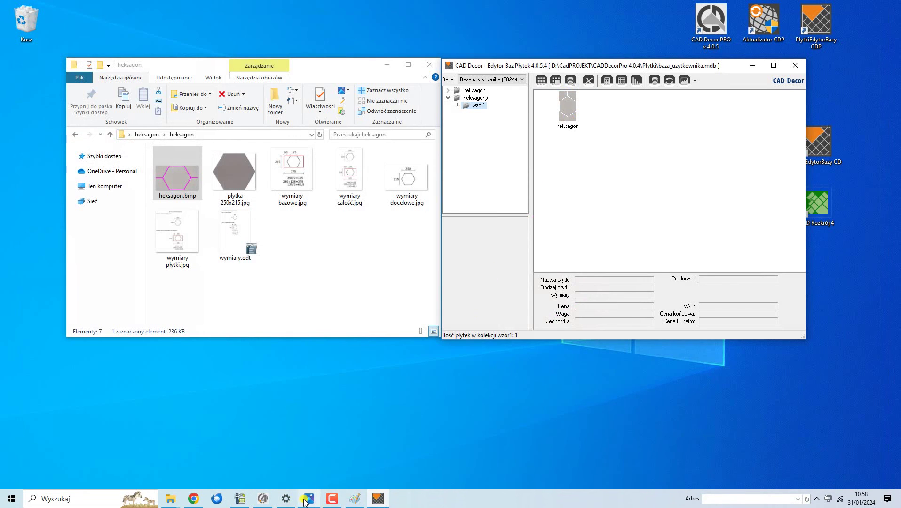
Step: In the 3D room view, open the user database's heksagony > wzór1 tile collection
click(262, 498)
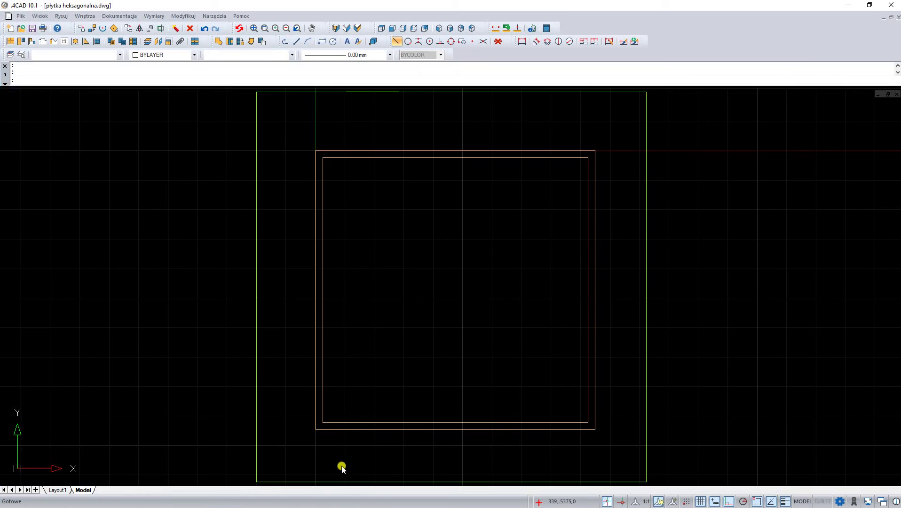
click(358, 29)
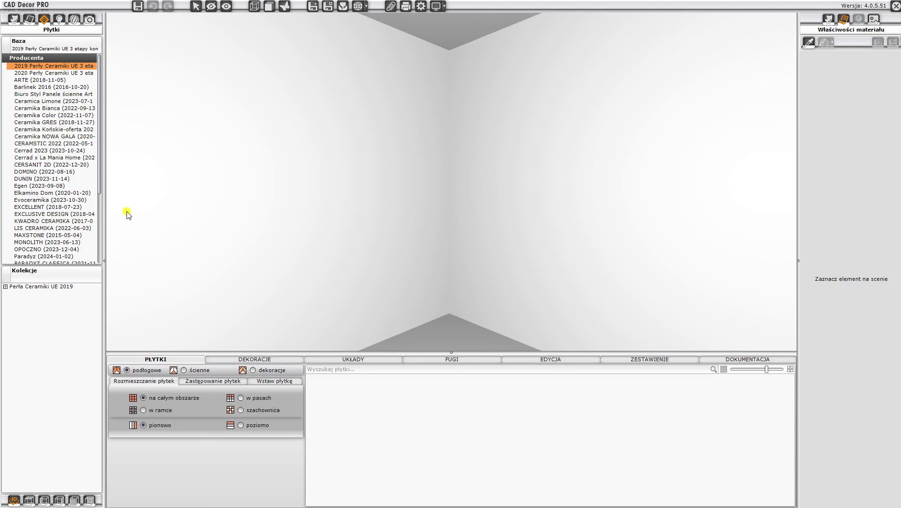
drag(100, 189, 100, 265)
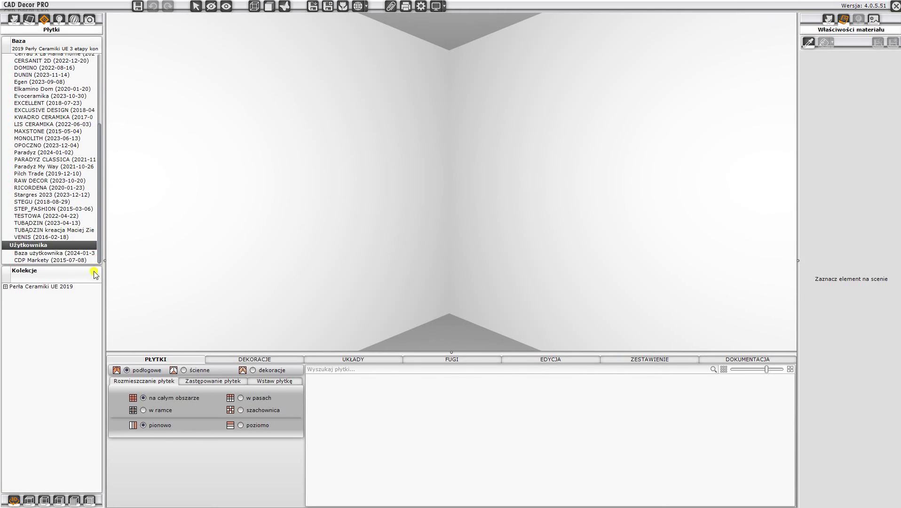
click(36, 254)
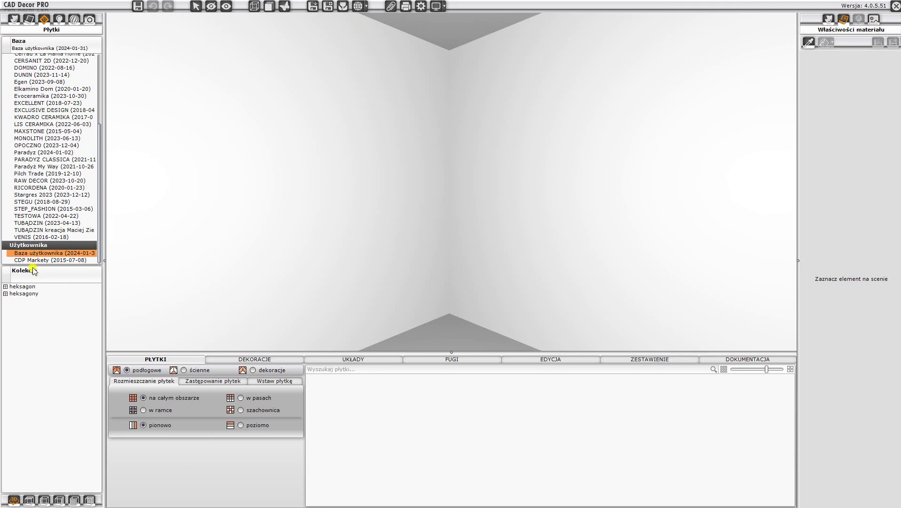
click(16, 294)
click(21, 301)
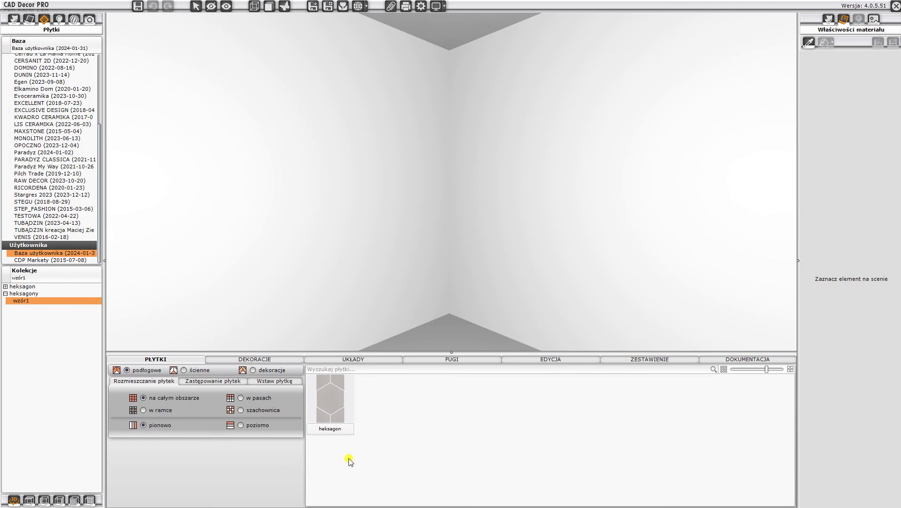
Step: Apply the heksagon tile to the wall and then to the floor
middle_drag(423, 249, 264, 264)
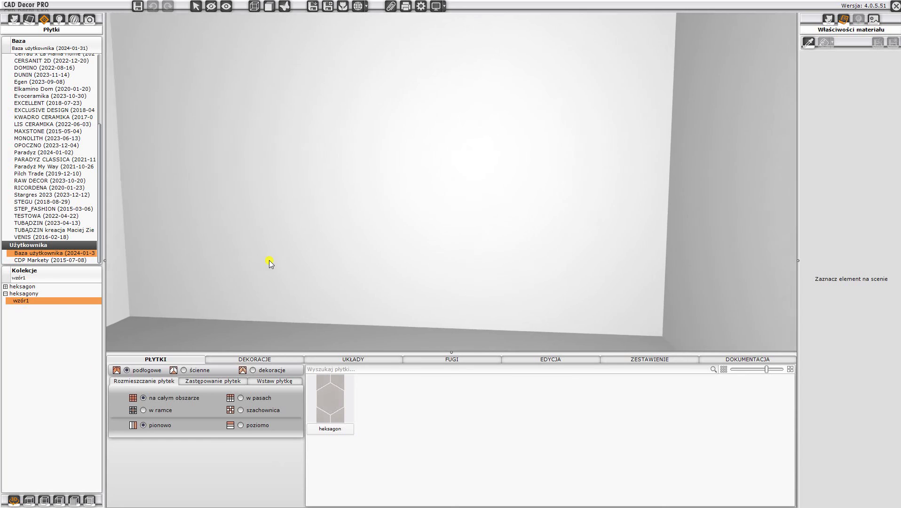
click(434, 360)
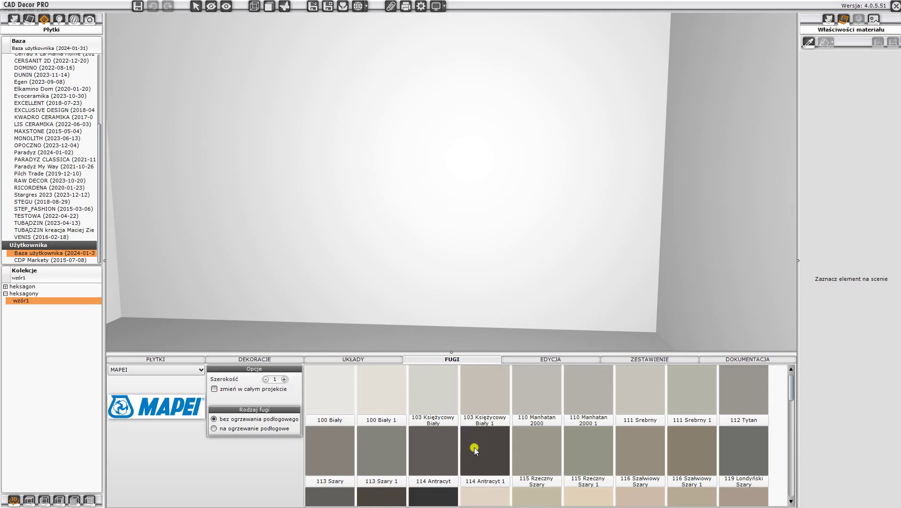
click(192, 362)
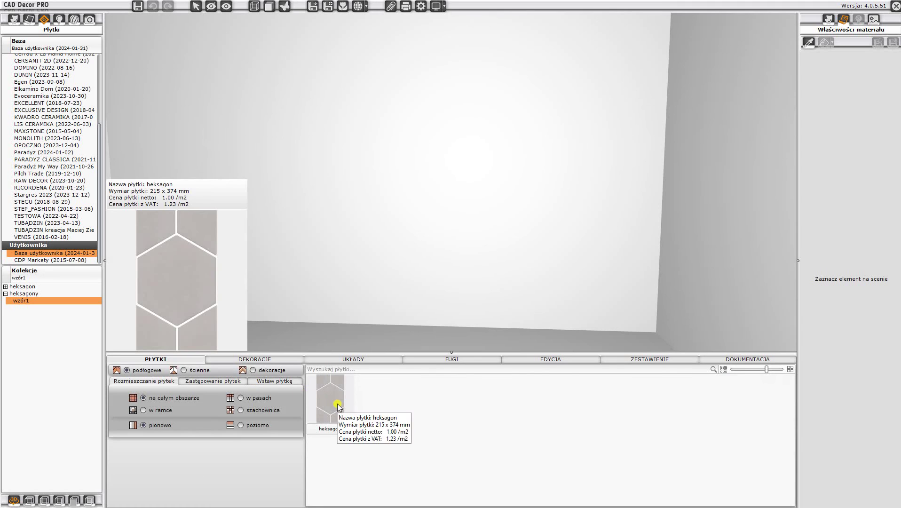
click(337, 400)
click(342, 321)
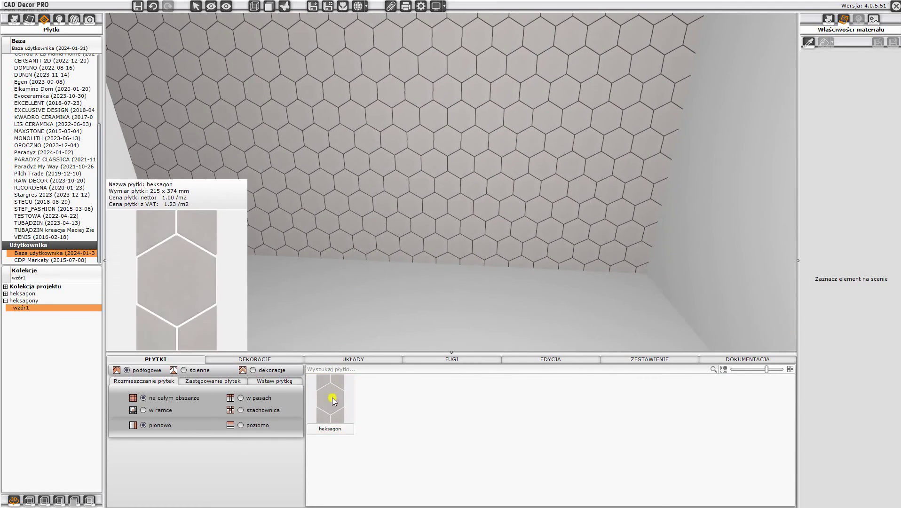
click(332, 336)
click(428, 203)
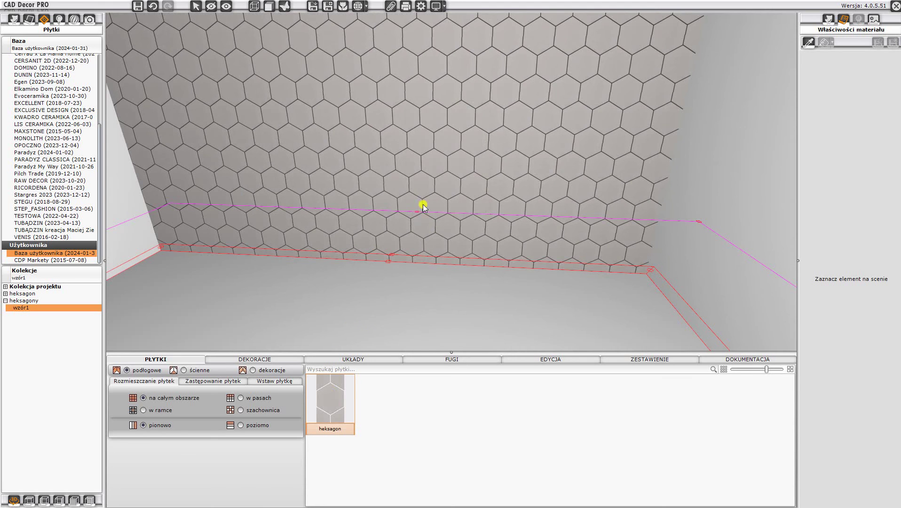